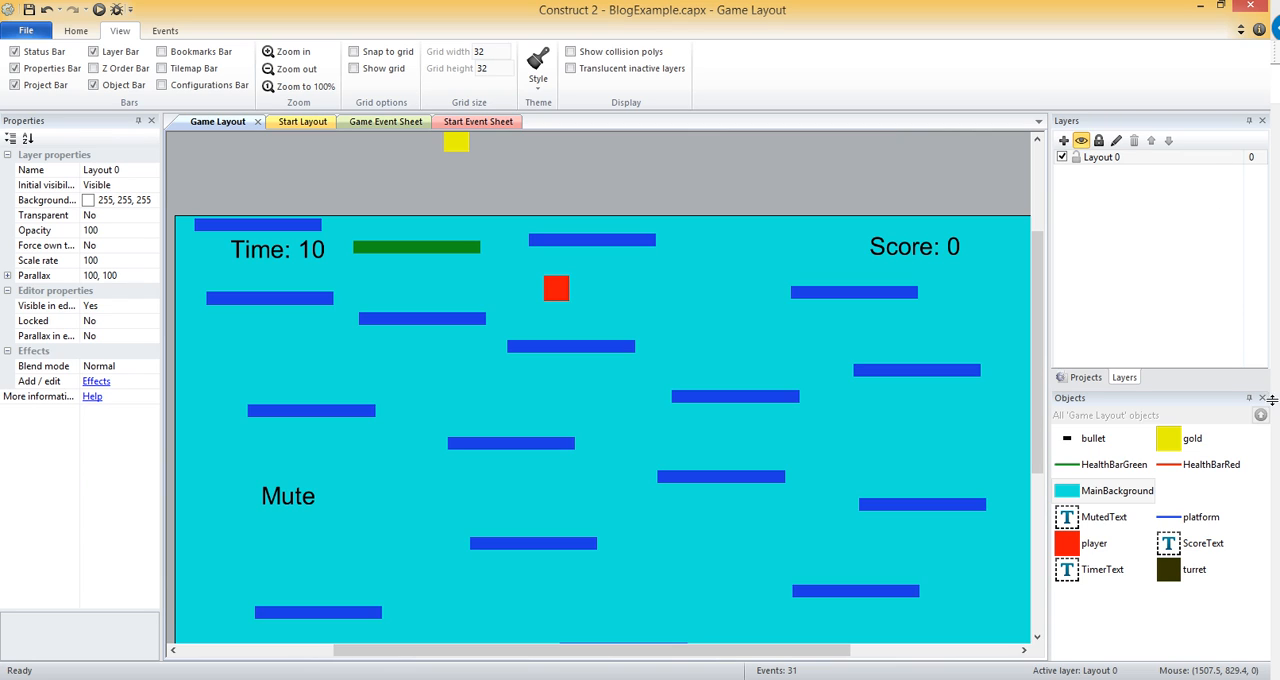
{"action": "left_click", "coordinate": [1103, 500]}
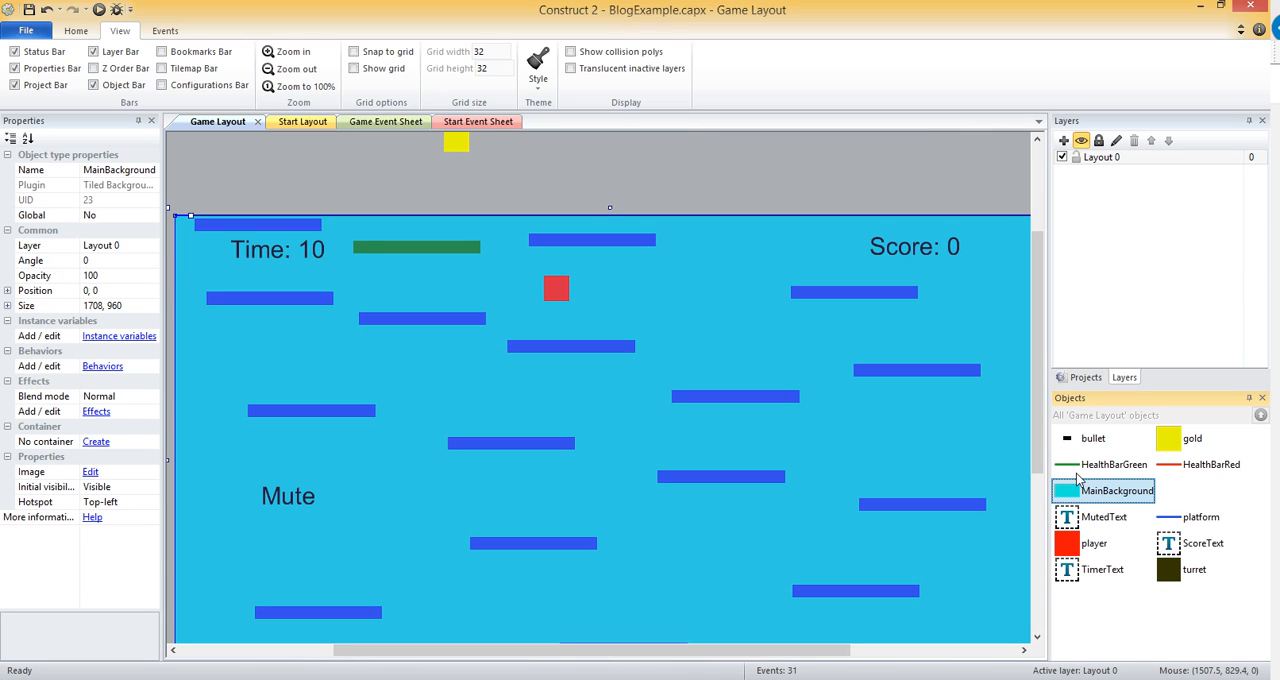
{"action": "left_click", "coordinate": [716, 207]}
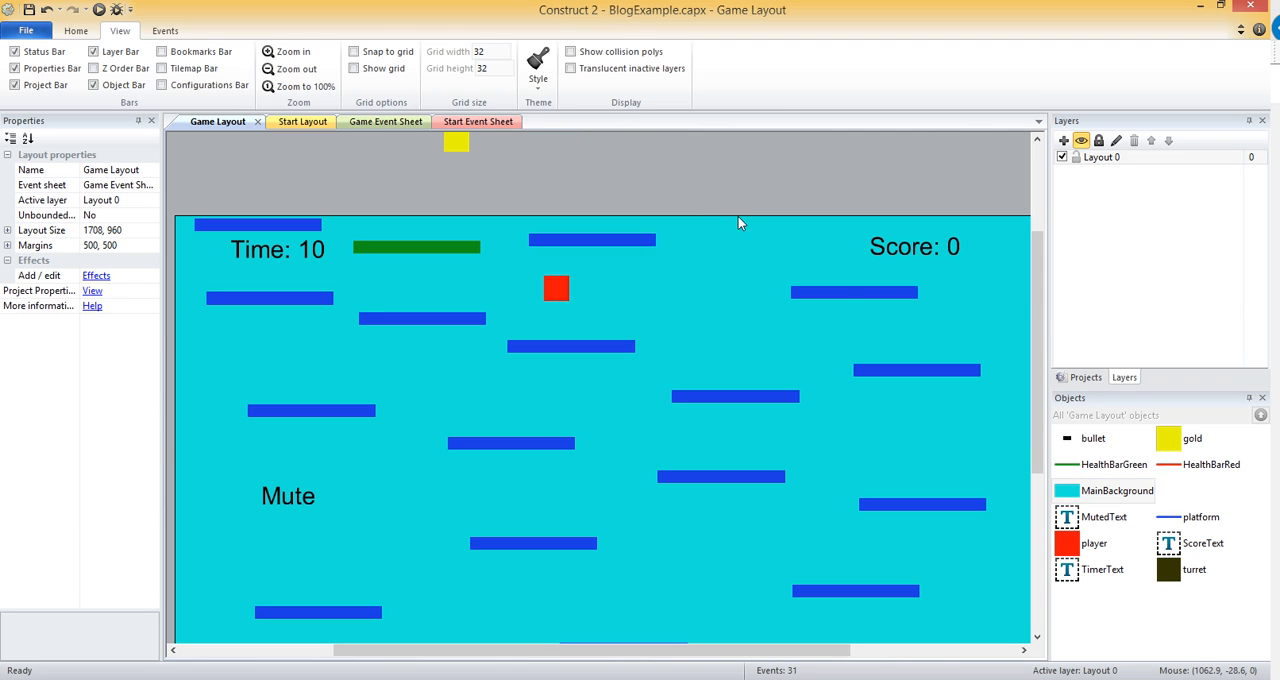
{"action": "left_click", "coordinate": [1082, 378]}
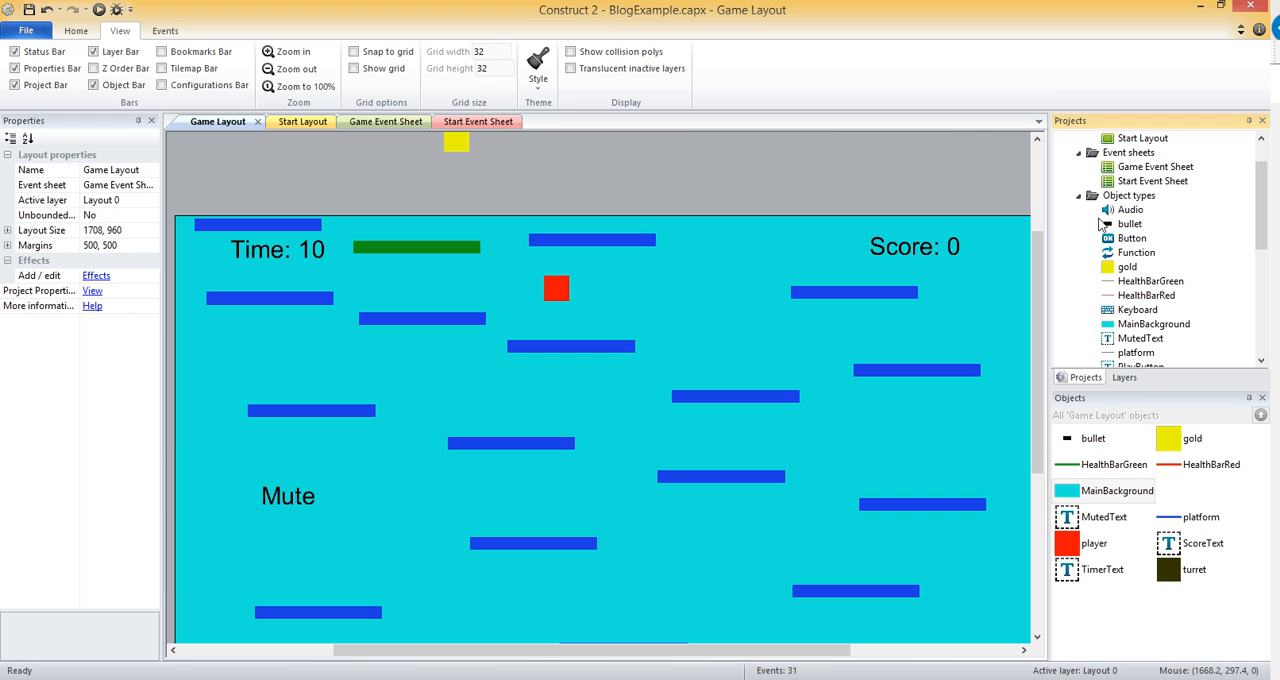
{"action": "left_click", "coordinate": [1125, 378]}
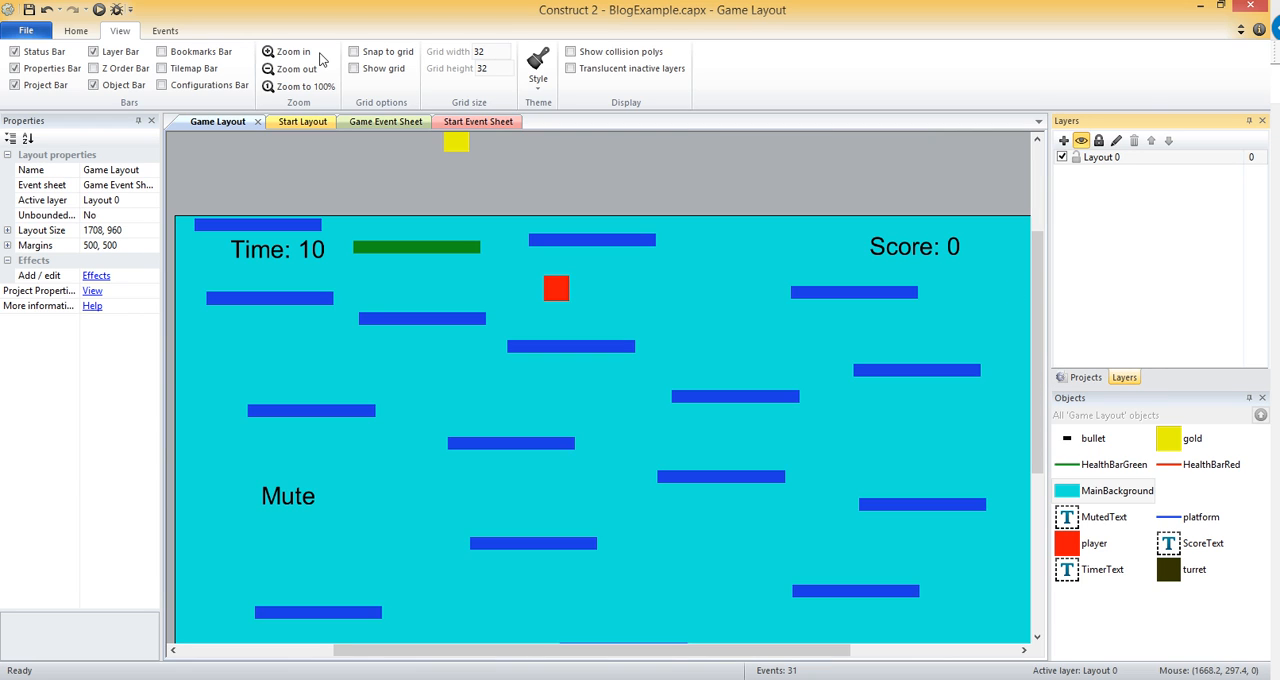
{"action": "left_click", "coordinate": [95, 53]}
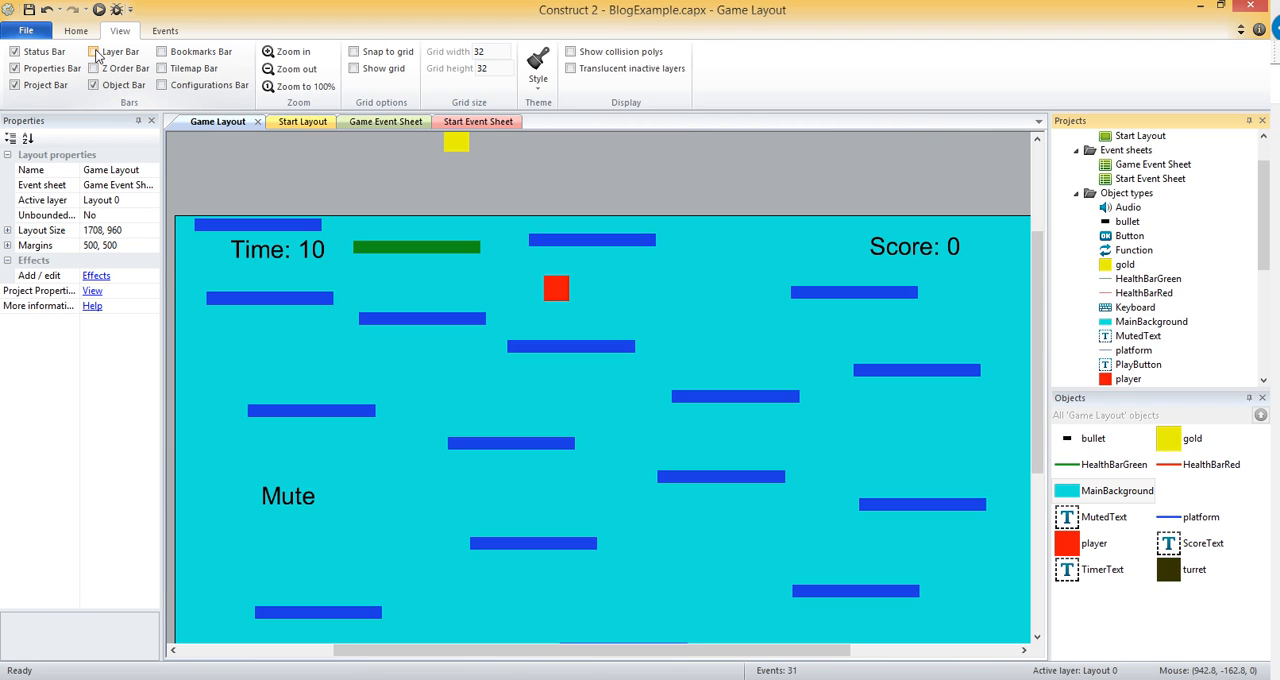
{"action": "left_click", "coordinate": [95, 52]}
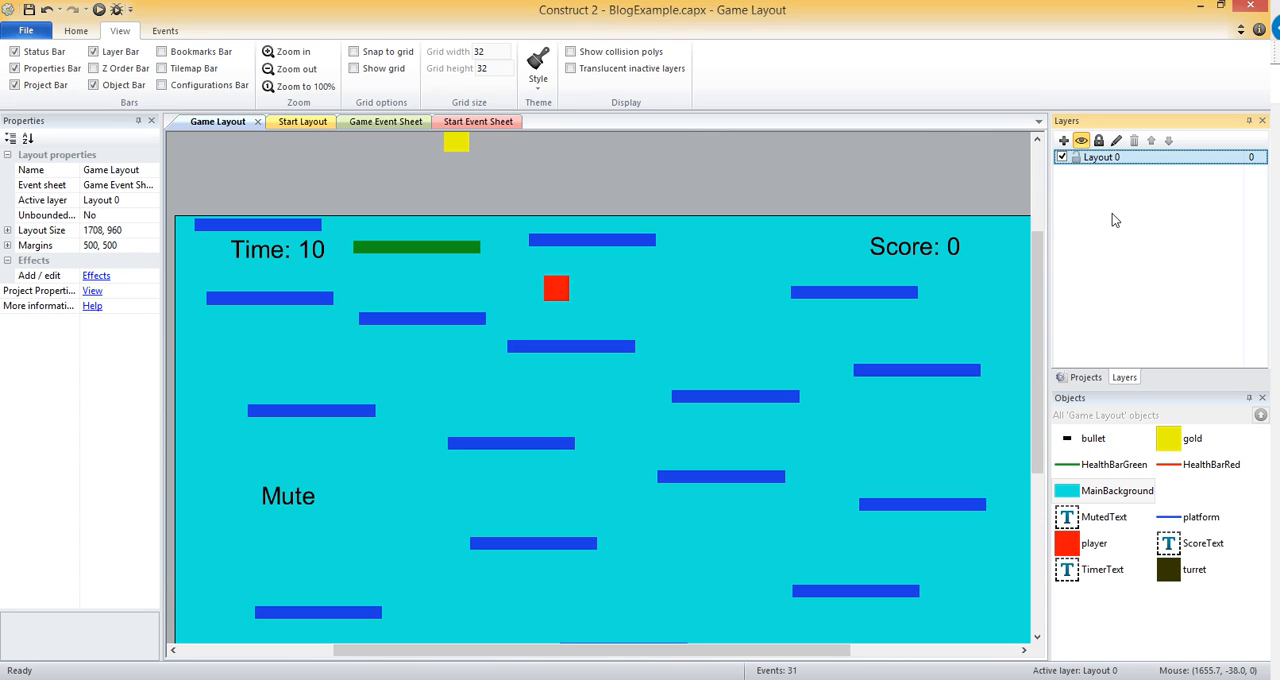
Rename the existing layer as Game.
{"action": "left_click", "coordinate": [1117, 141]}
{"action": "type", "text": "Game"}
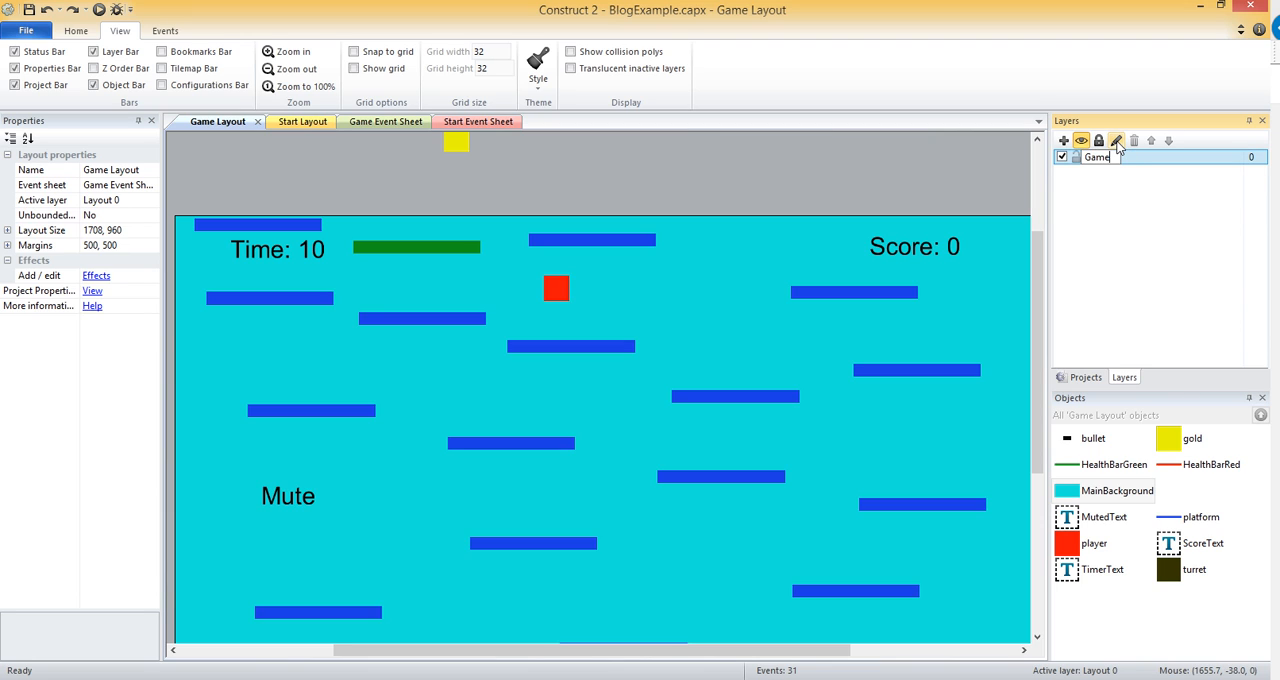
{"action": "key", "text": "Return"}
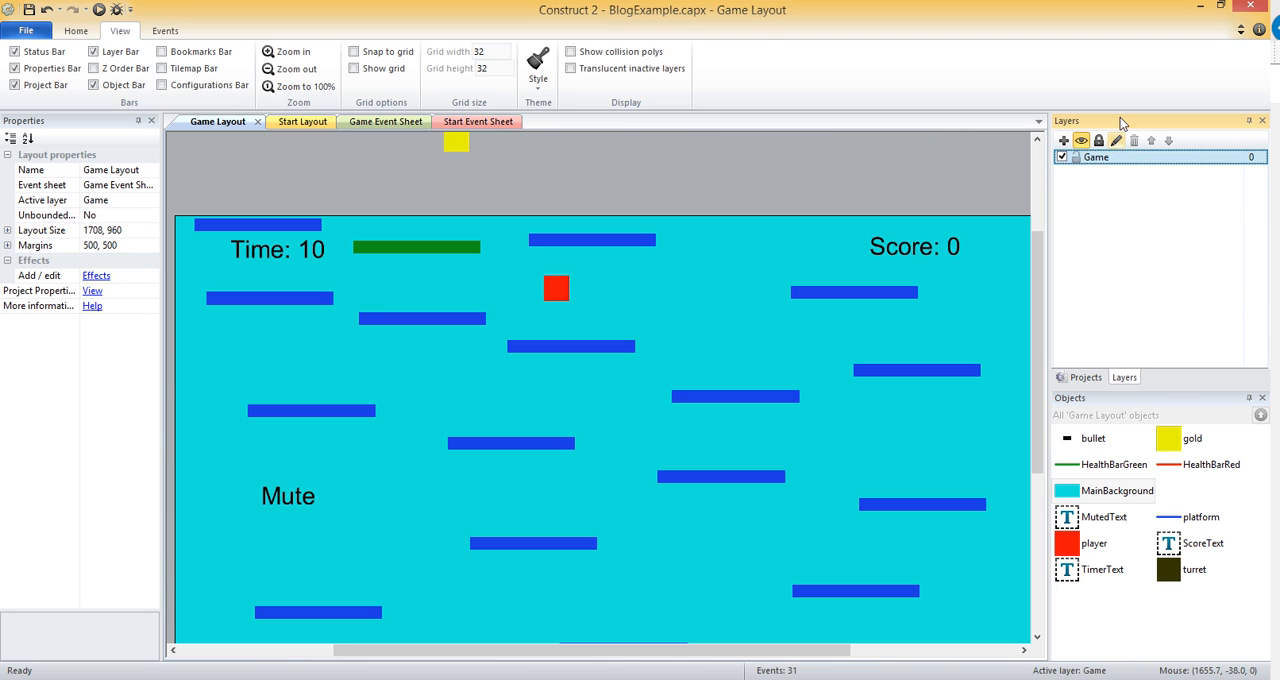
Add a new layer named Background and move it below the Game layer.
{"action": "left_click", "coordinate": [1065, 142]}
{"action": "left_click", "coordinate": [1102, 160]}
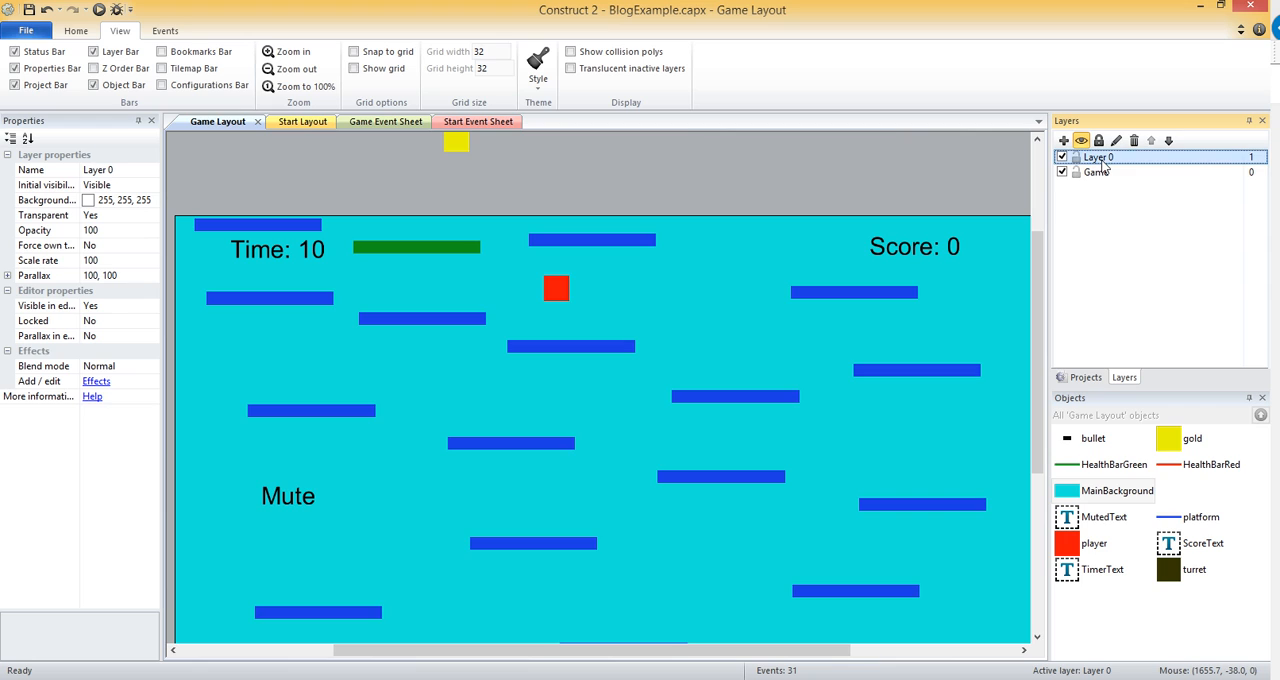
{"action": "right_click", "coordinate": [1104, 166]}
{"action": "left_click", "coordinate": [1157, 252]}
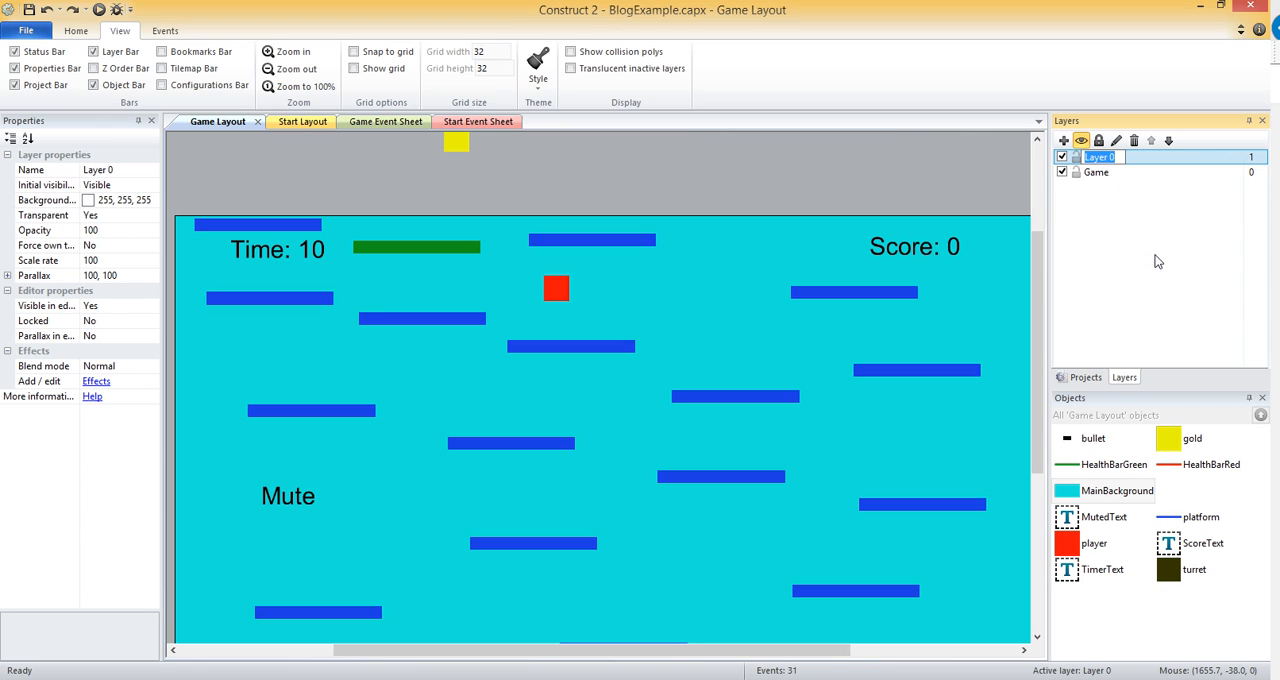
{"action": "type", "text": "Background"}
{"action": "key", "text": "Return"}
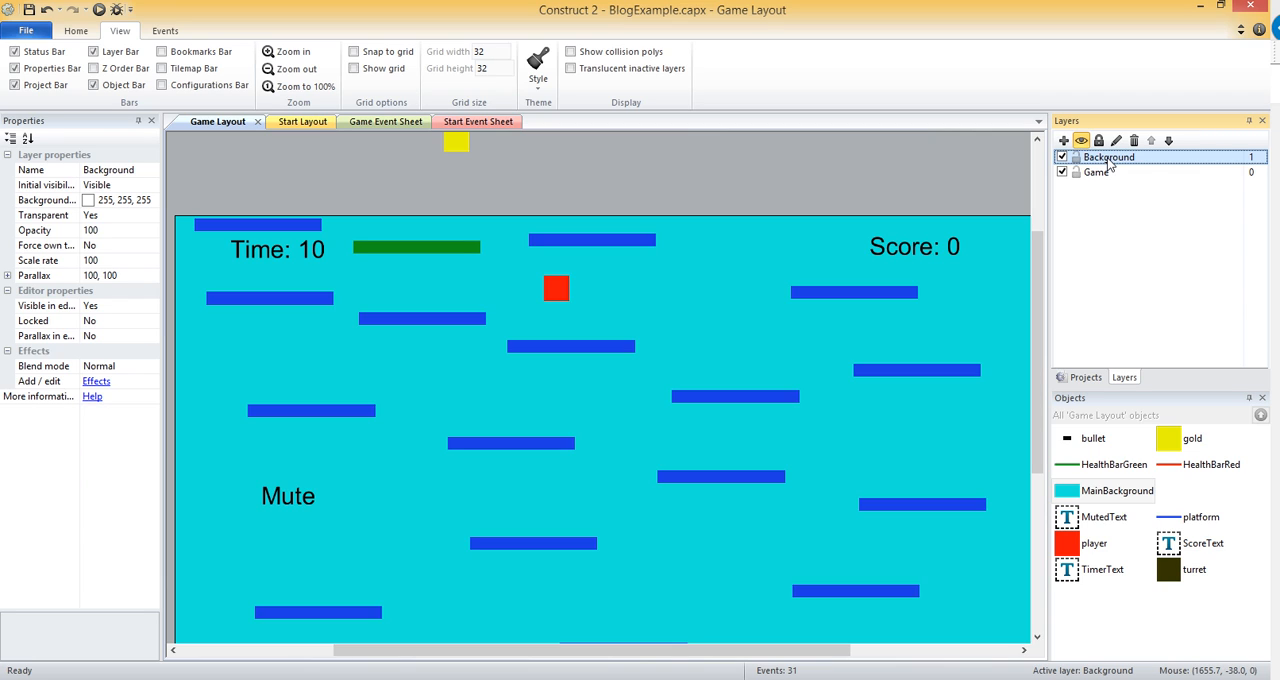
{"action": "left_click", "coordinate": [1169, 141]}
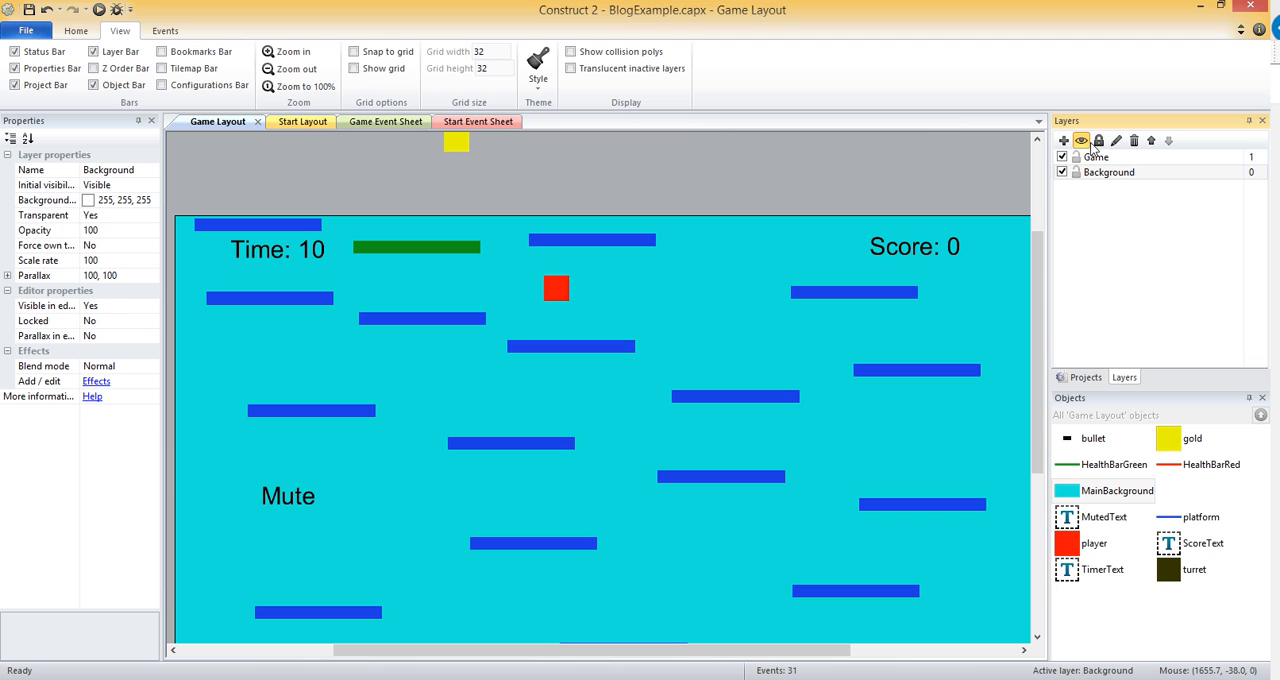
Move the MainBackground object to the Background layer.
{"action": "left_click", "coordinate": [720, 289]}
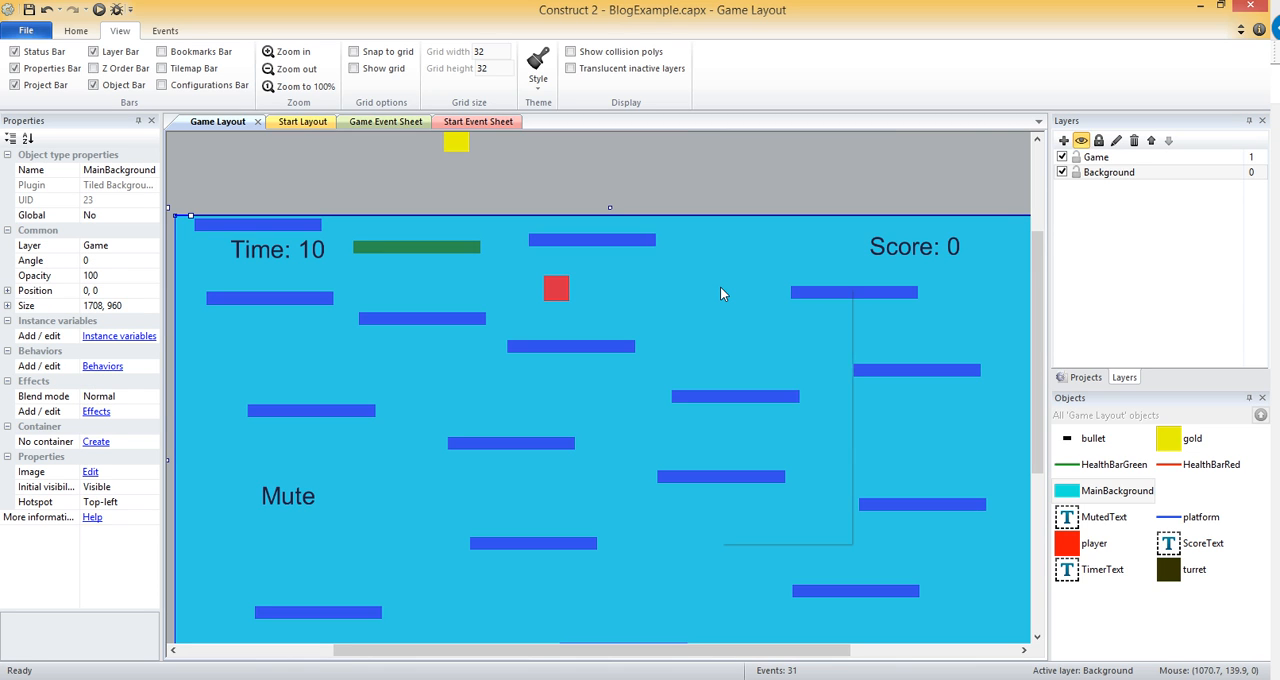
{"action": "right_click", "coordinate": [721, 288]}
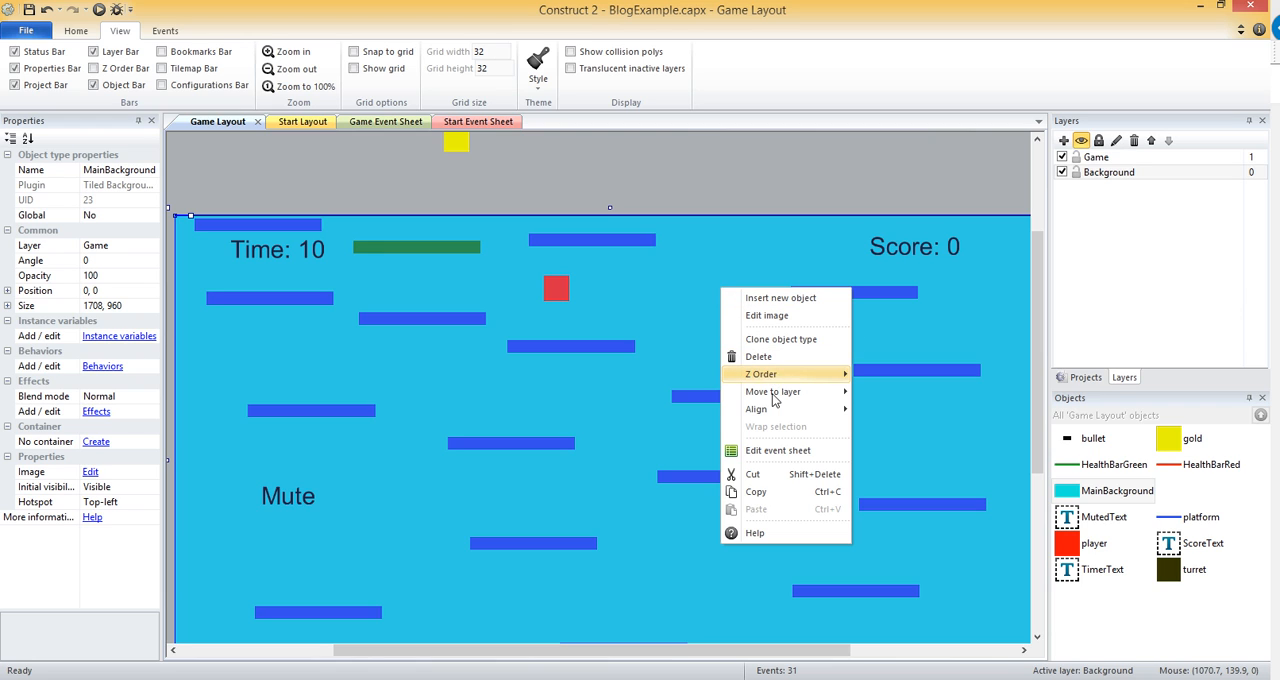
{"action": "mouse_move", "coordinate": [775, 393]}
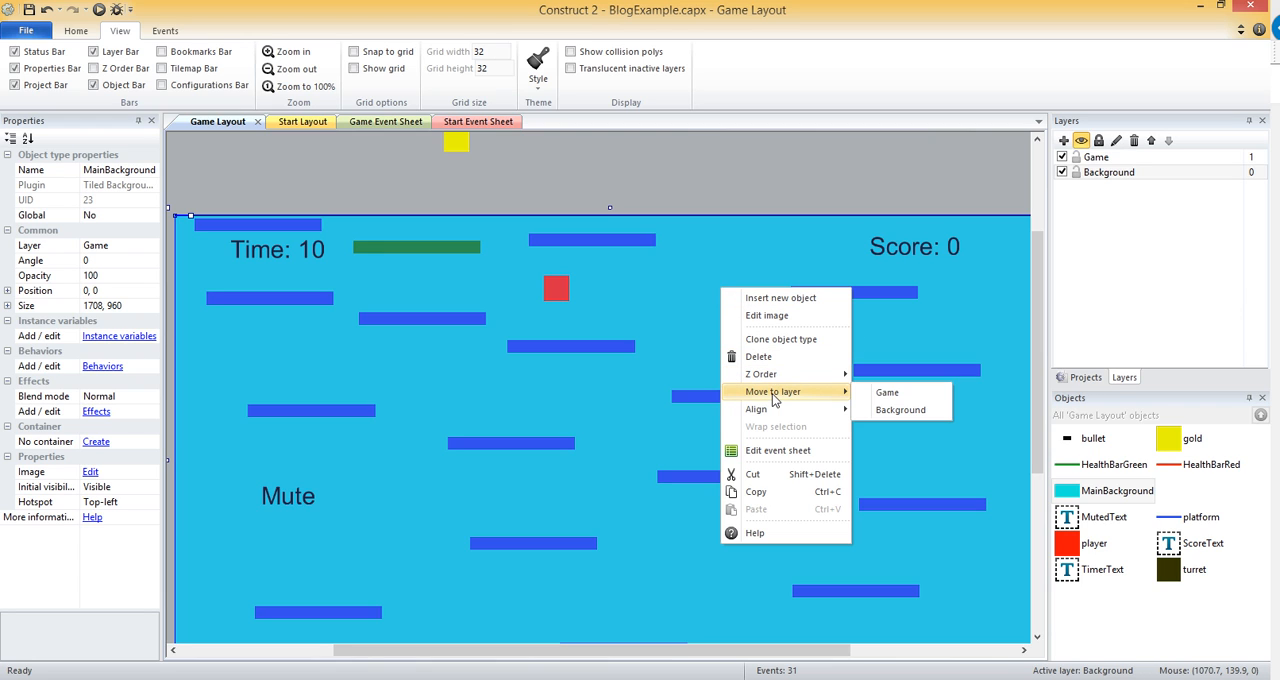
{"action": "left_click", "coordinate": [899, 410]}
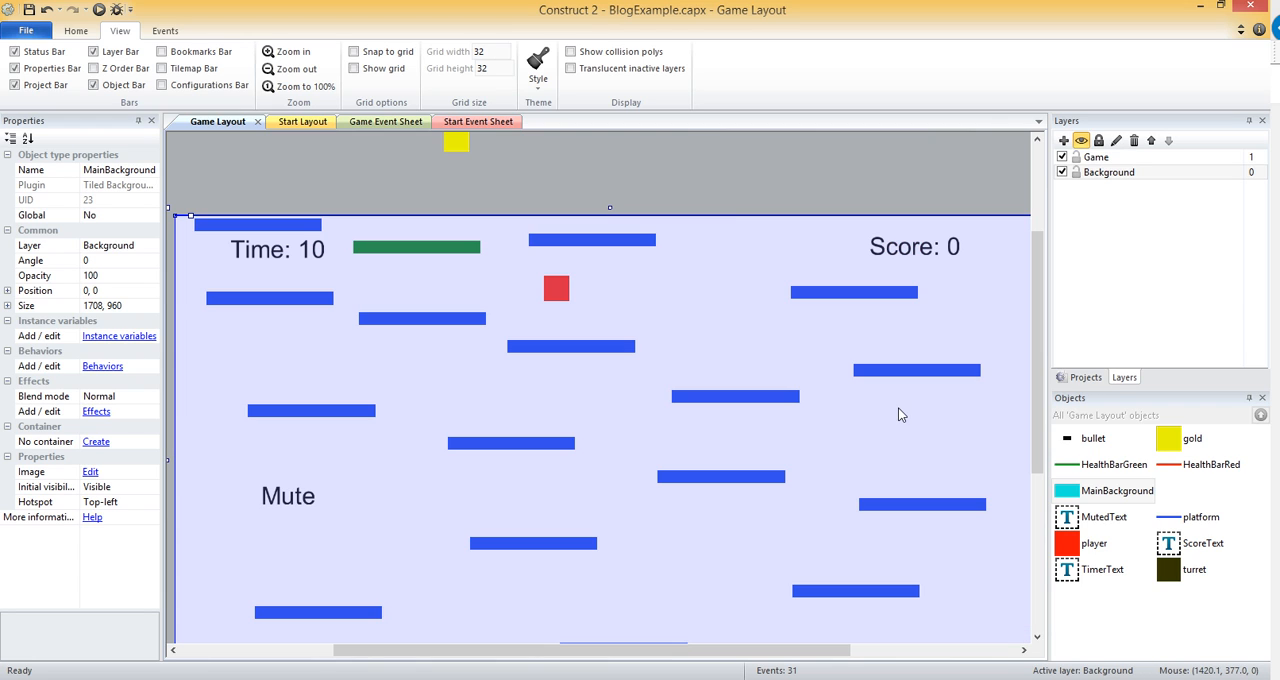
{"action": "left_click", "coordinate": [754, 165]}
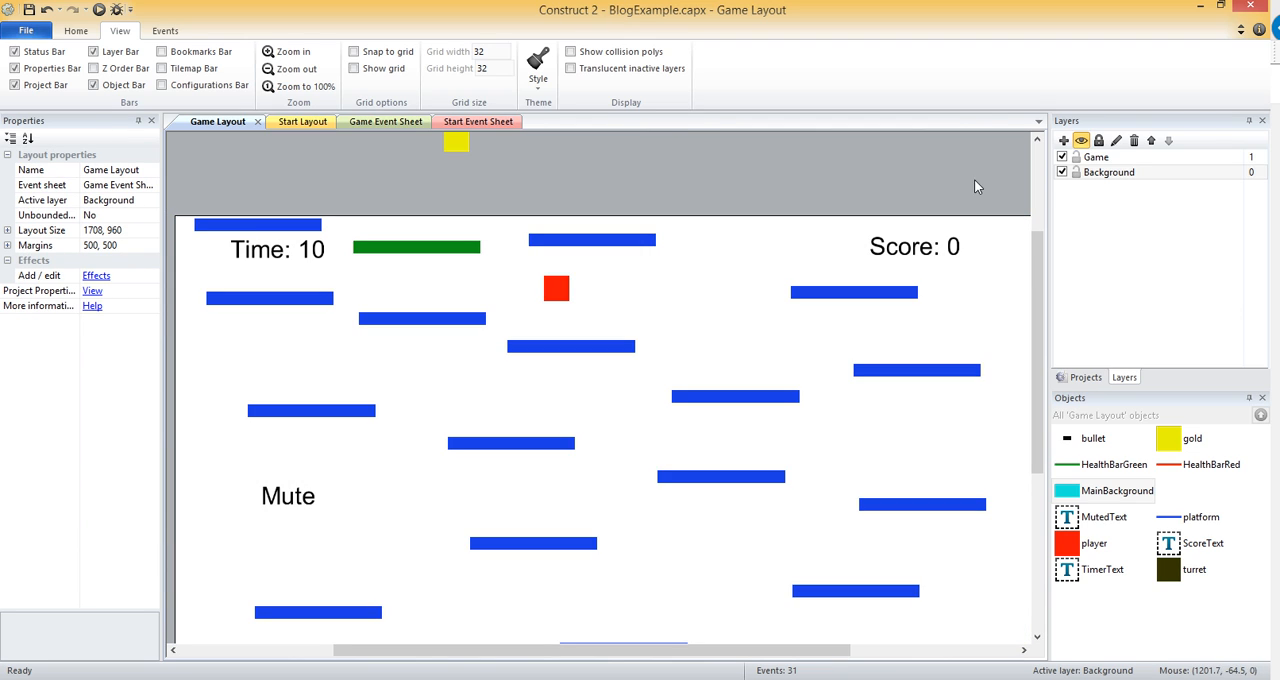
Set the Game layer's Transparent property to Yes.
{"action": "left_click", "coordinate": [1114, 158]}
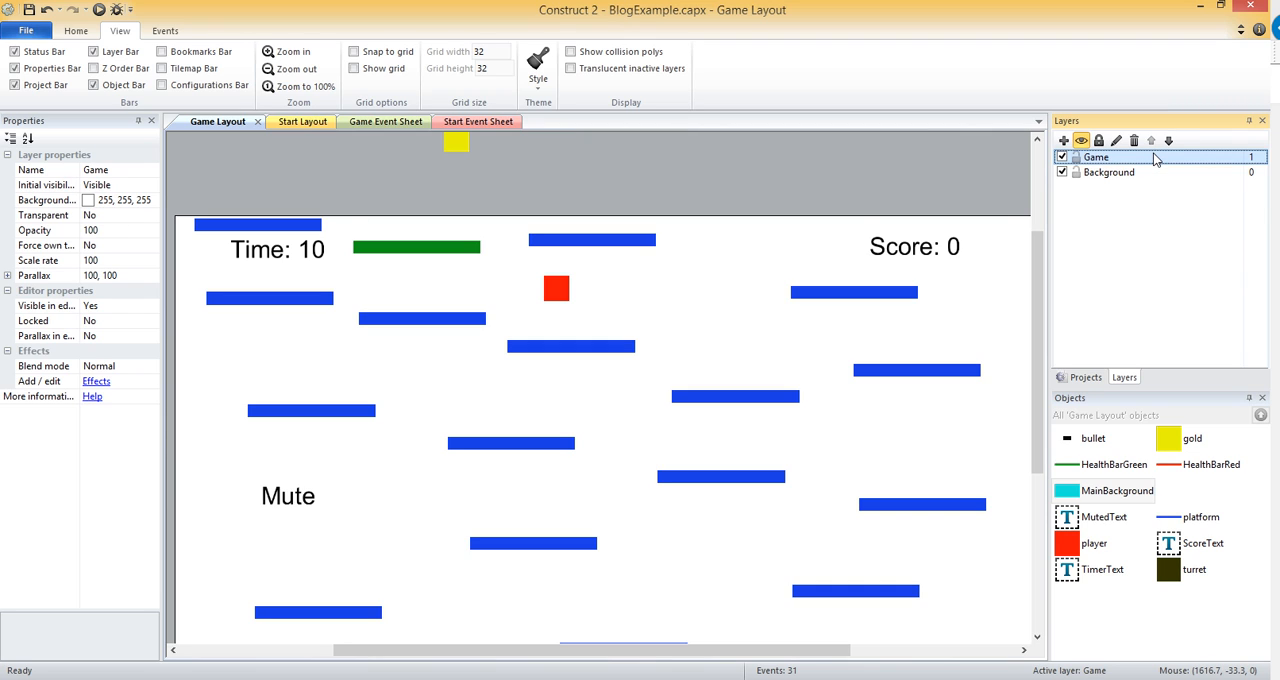
{"action": "left_click", "coordinate": [113, 214]}
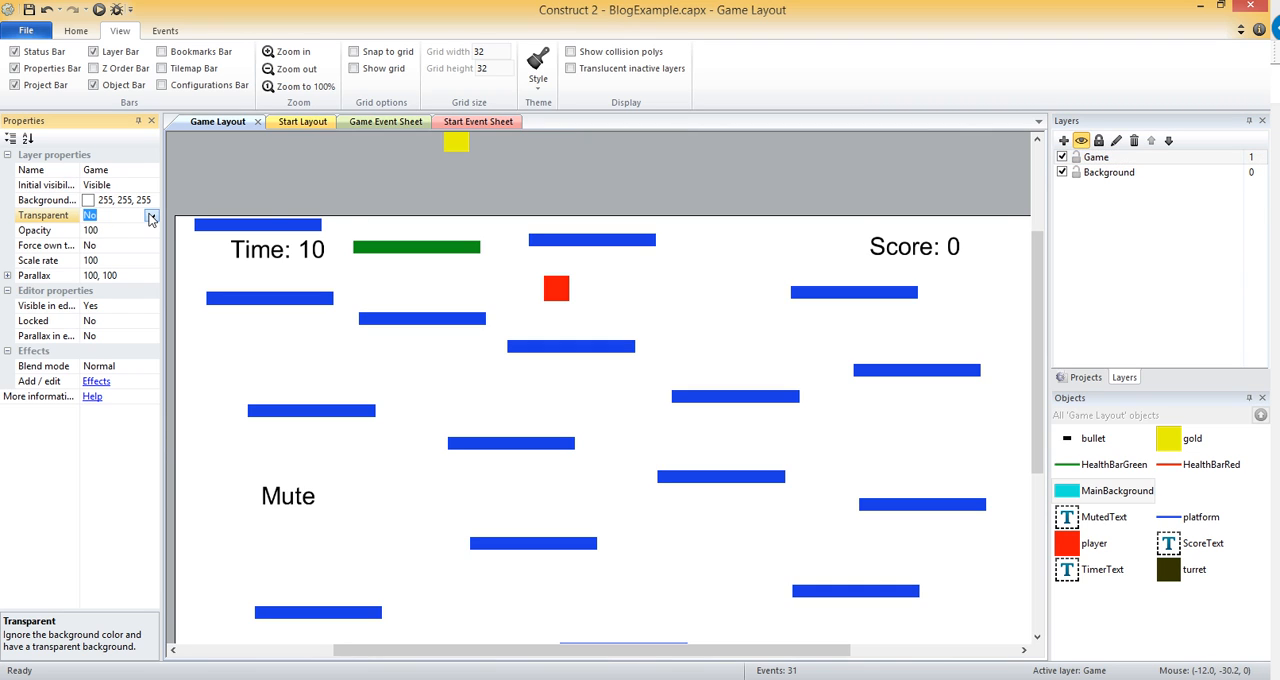
{"action": "left_click", "coordinate": [151, 216]}
{"action": "left_click", "coordinate": [131, 231]}
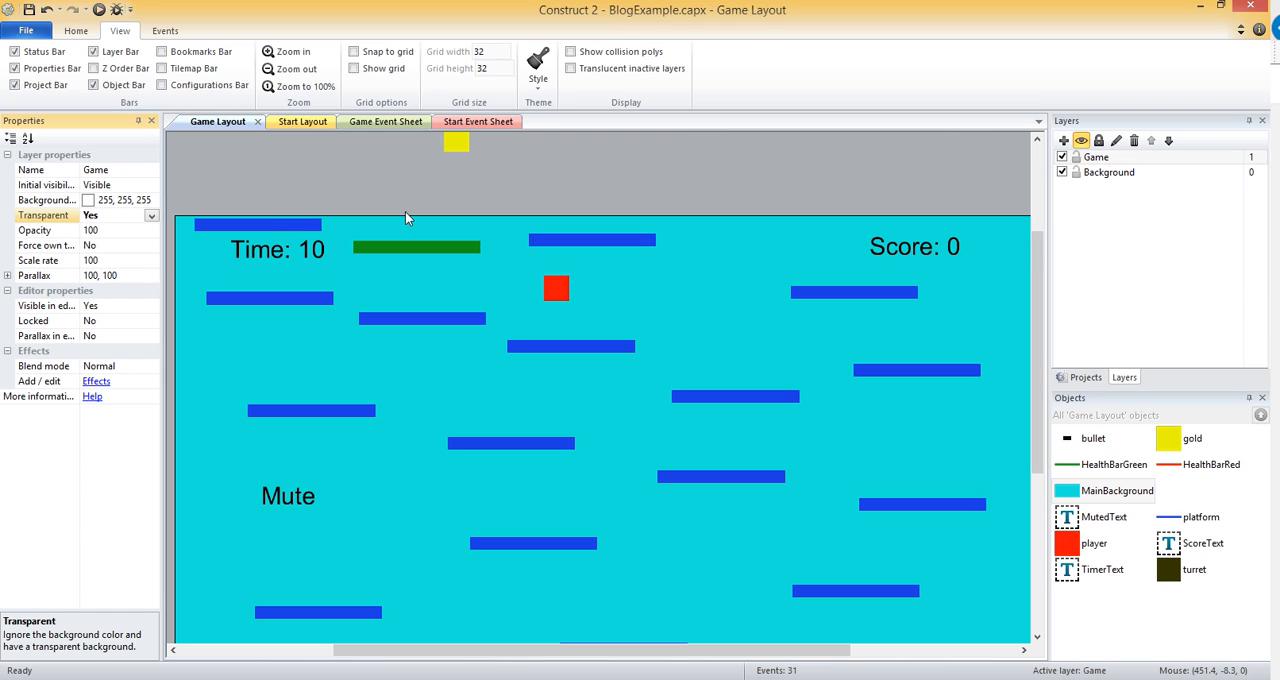
Lock the Background layer and test whether the background can still be selected on the layout.
{"action": "left_click", "coordinate": [1111, 174]}
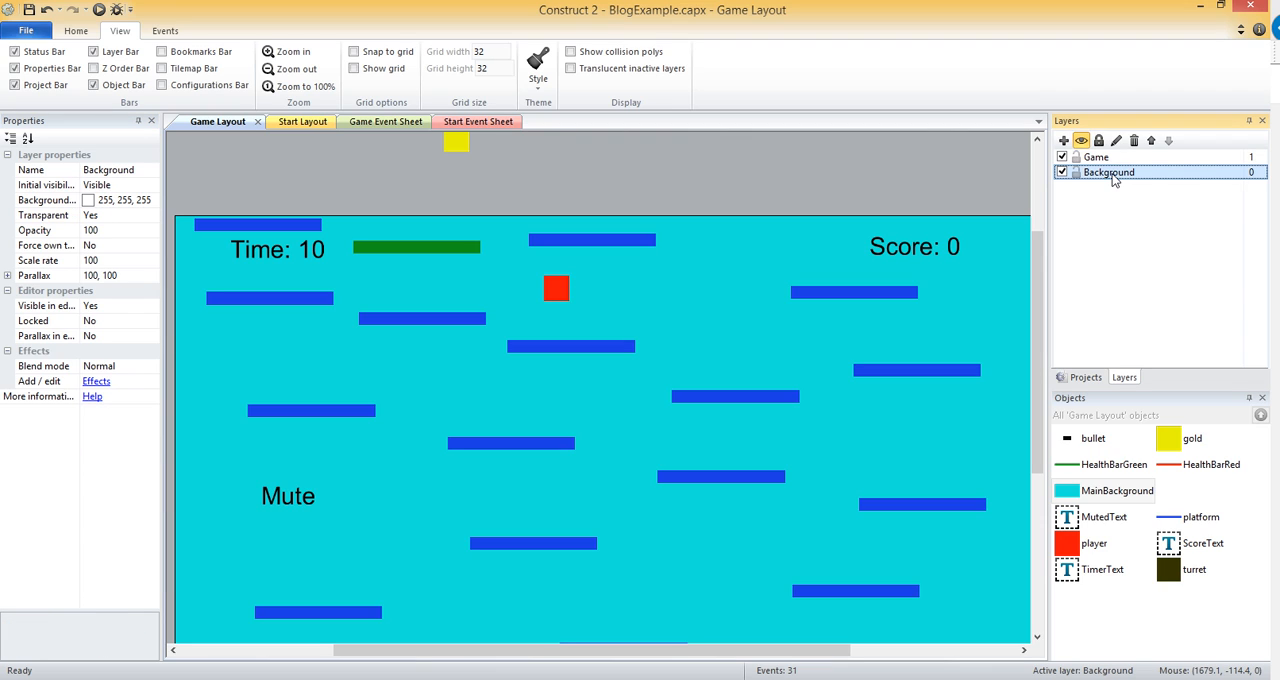
{"action": "left_click", "coordinate": [1100, 141]}
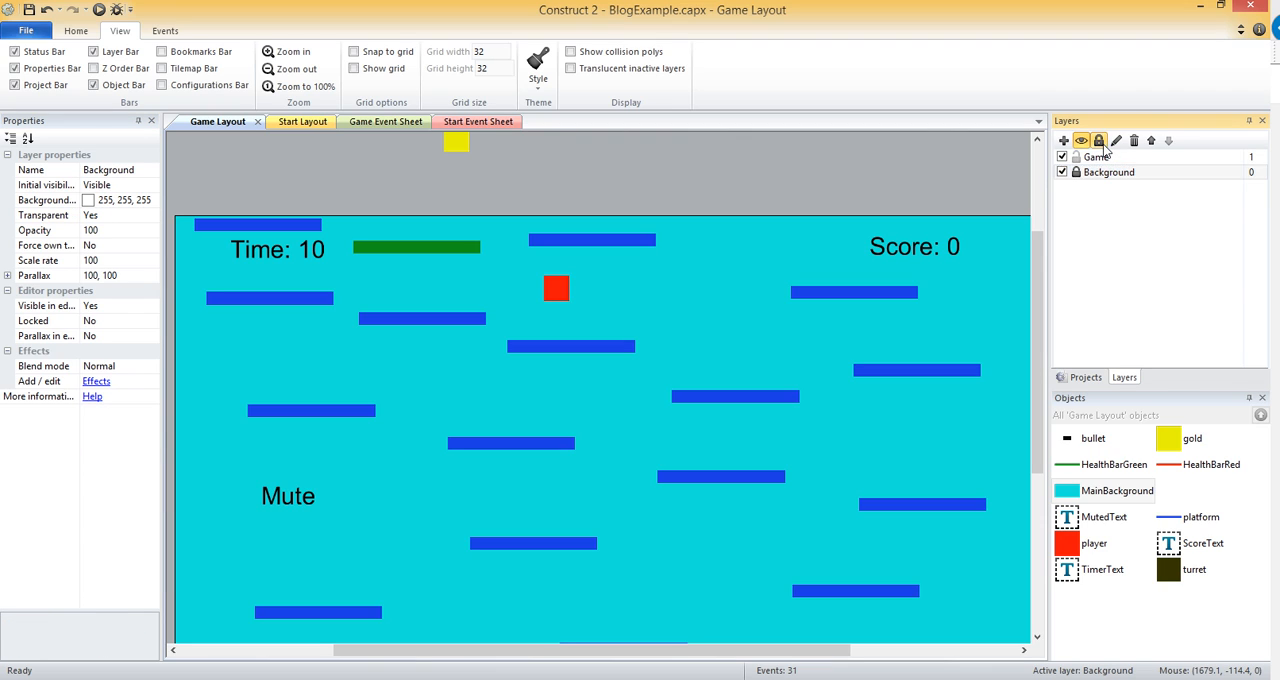
{"action": "right_click", "coordinate": [720, 298]}
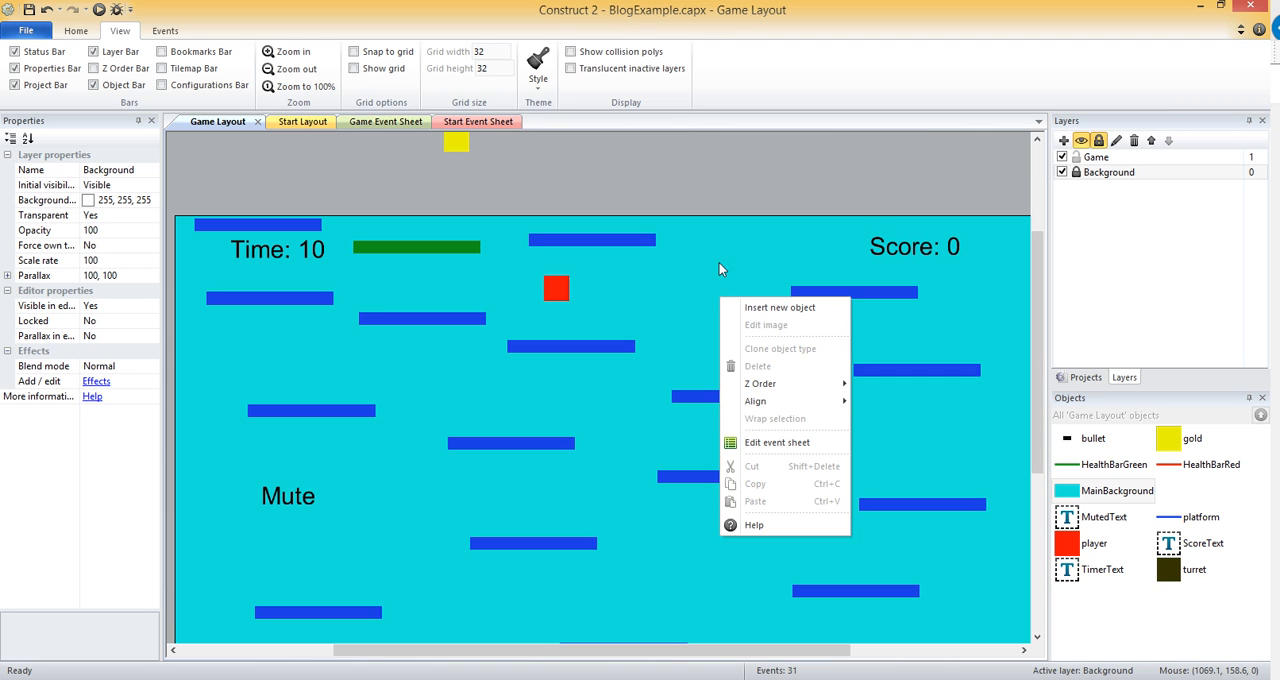
{"action": "left_click", "coordinate": [727, 282]}
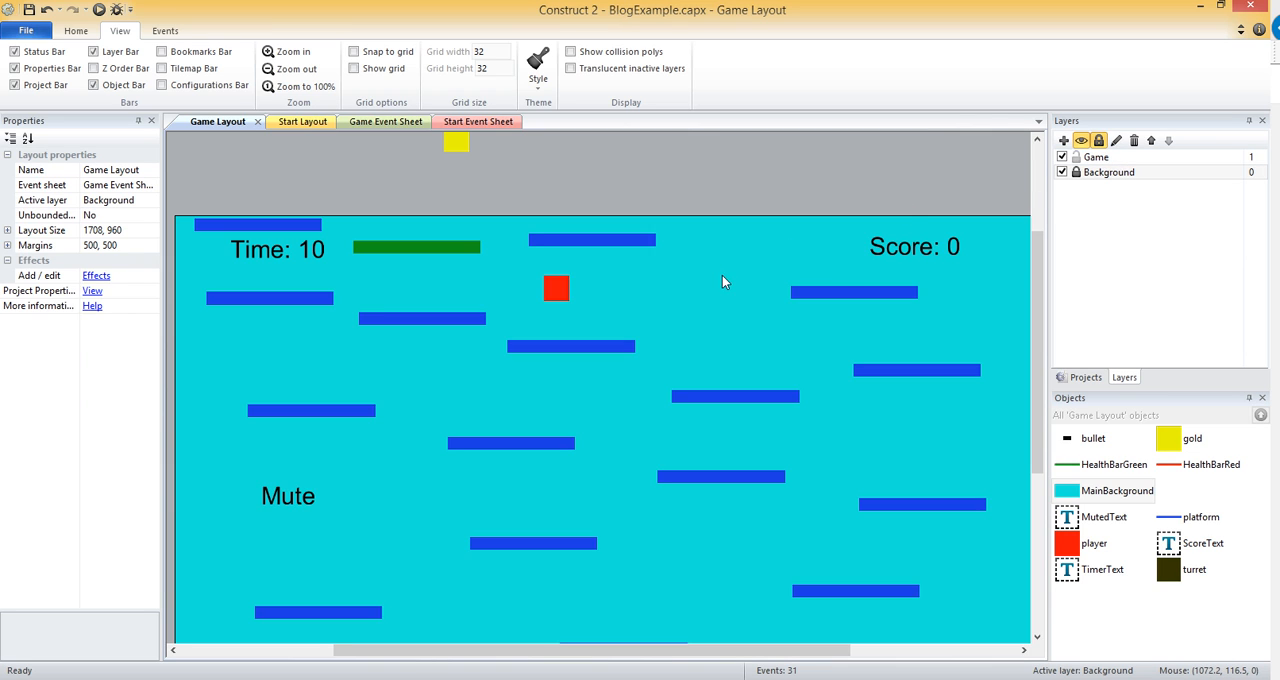
{"action": "right_click", "coordinate": [722, 276]}
{"action": "left_click", "coordinate": [689, 297]}
{"action": "left_click", "coordinate": [807, 262]}
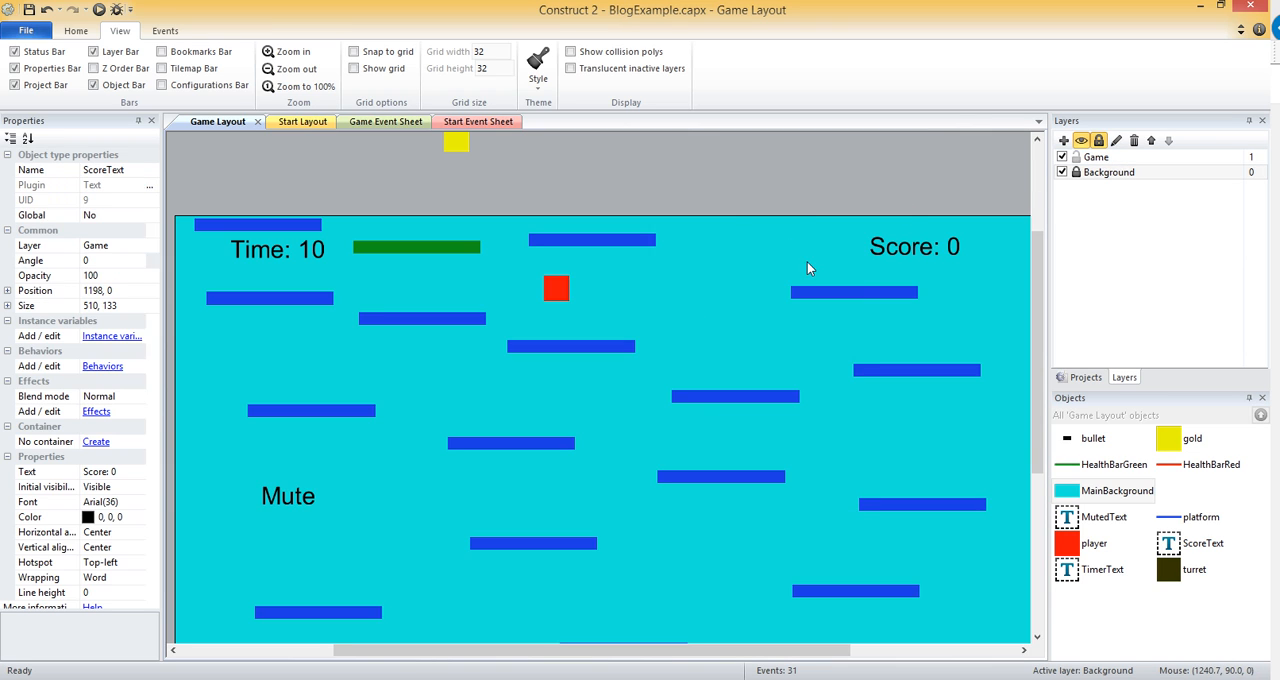
{"action": "left_click", "coordinate": [711, 282]}
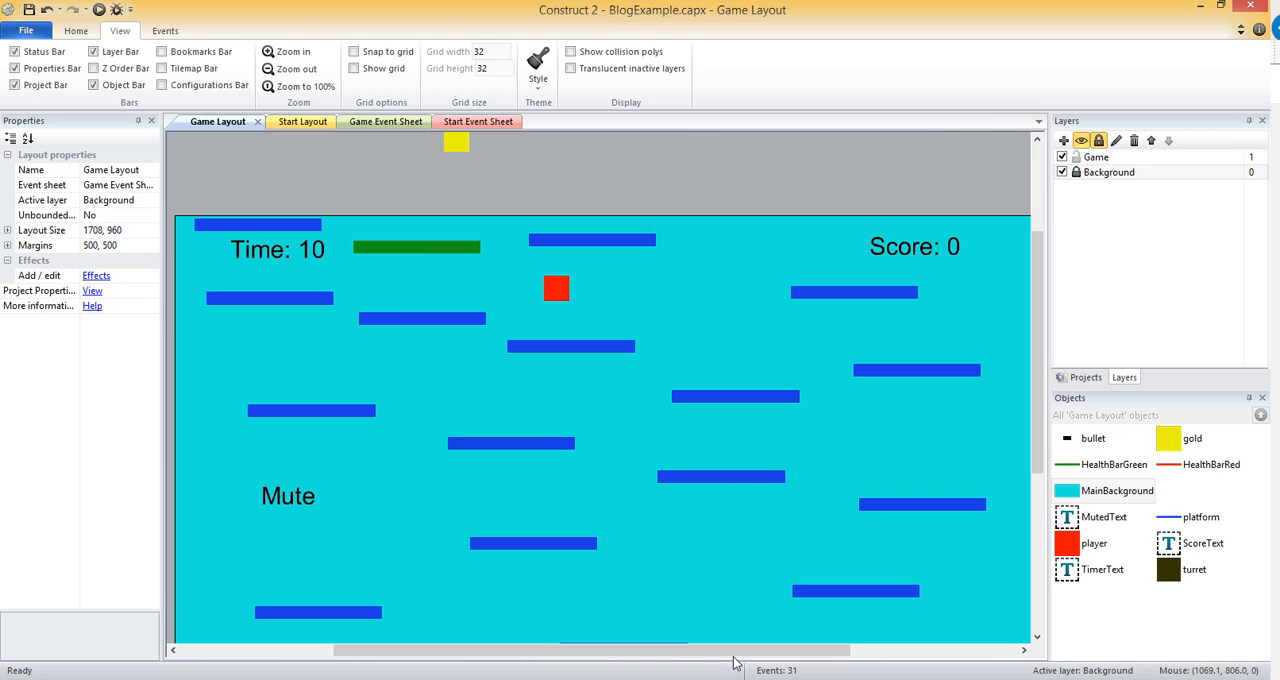
Move the Time text next to the Score text and shift the uppermost middle platform above the layout's upper edge.
{"action": "left_click_drag", "start_coordinate": [748, 660], "coordinate": [806, 659]}
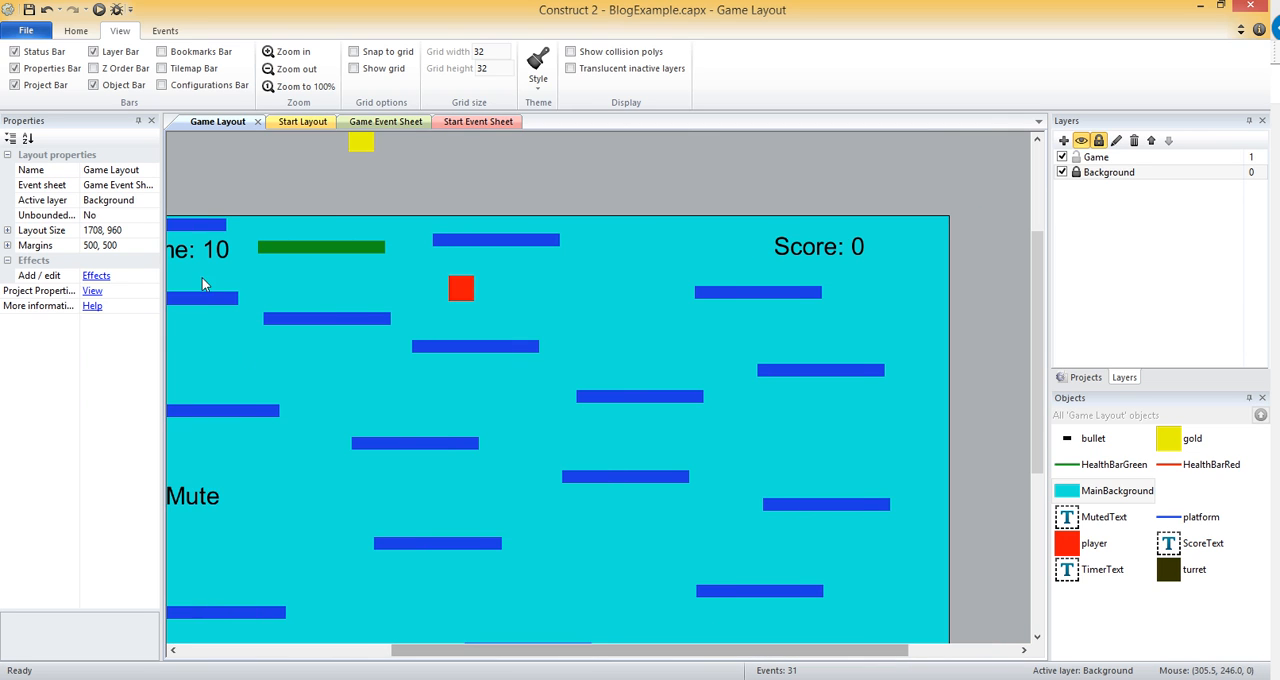
{"action": "left_click_drag", "start_coordinate": [198, 253], "coordinate": [636, 259]}
{"action": "left_click", "coordinate": [808, 258]}
{"action": "left_click", "coordinate": [651, 256]}
{"action": "left_click_drag", "start_coordinate": [463, 245], "coordinate": [412, 182]}
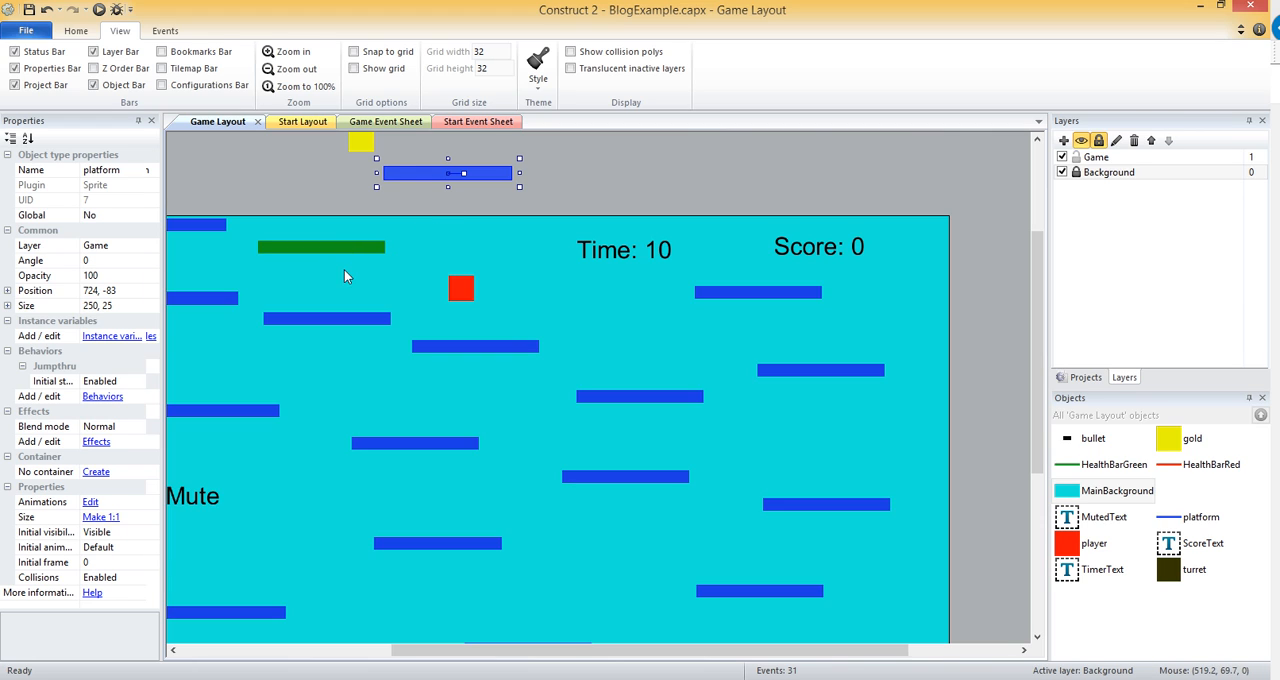
Separate the green health bar from the red one and set HealthBarRed's position to 650, 50.
{"action": "mouse_move", "coordinate": [341, 252]}
{"action": "left_mouse_down"}
{"action": "mouse_move", "coordinate": [345, 285]}
{"action": "mouse_move", "coordinate": [353, 249]}
{"action": "mouse_move", "coordinate": [511, 247]}
{"action": "left_mouse_up"}
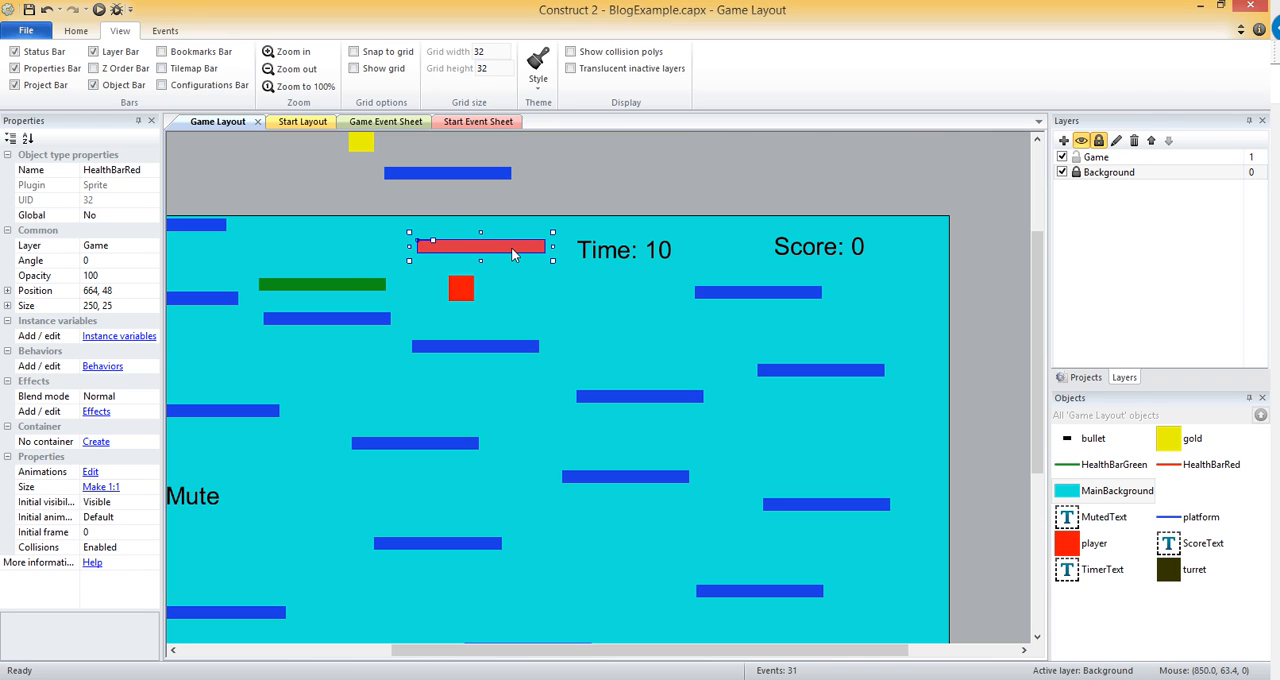
{"action": "left_click", "coordinate": [127, 295]}
{"action": "type", "text": "650, 50"}
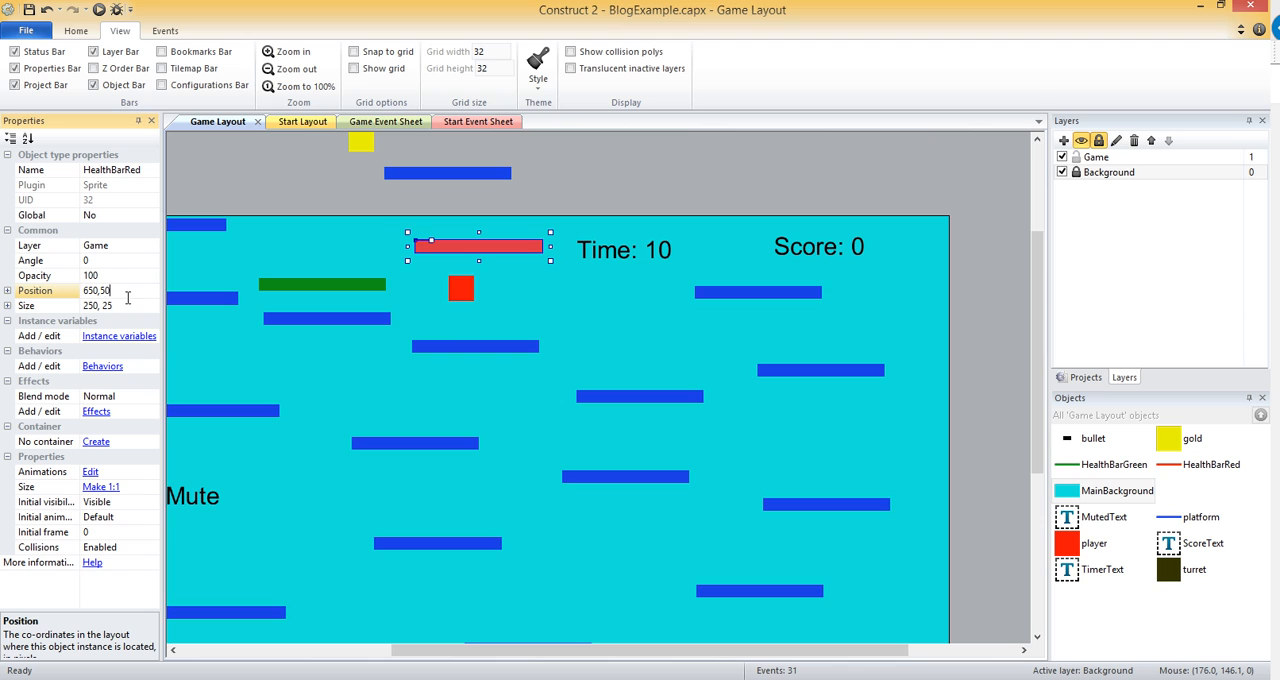
{"action": "key", "text": "Return"}
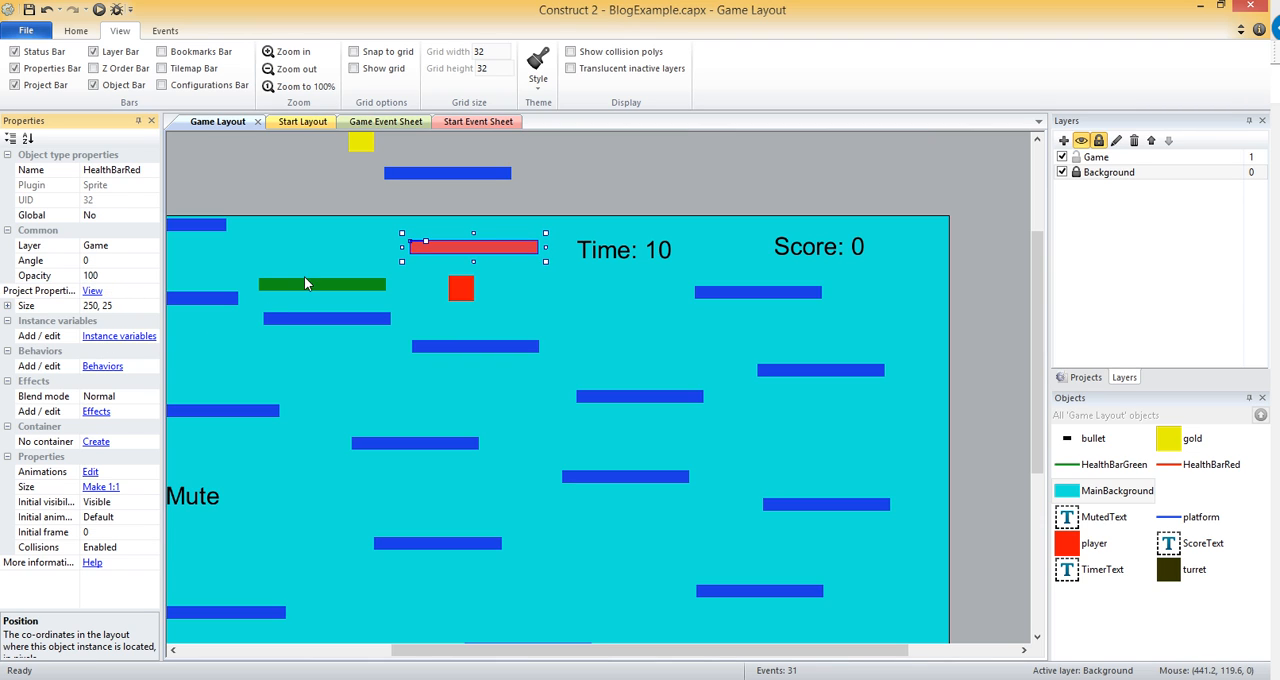
Set HealthBarGreen's position to 650, 50 so it covers the red health bar.
{"action": "left_click", "coordinate": [304, 276]}
{"action": "left_click", "coordinate": [295, 287]}
{"action": "left_click", "coordinate": [118, 292]}
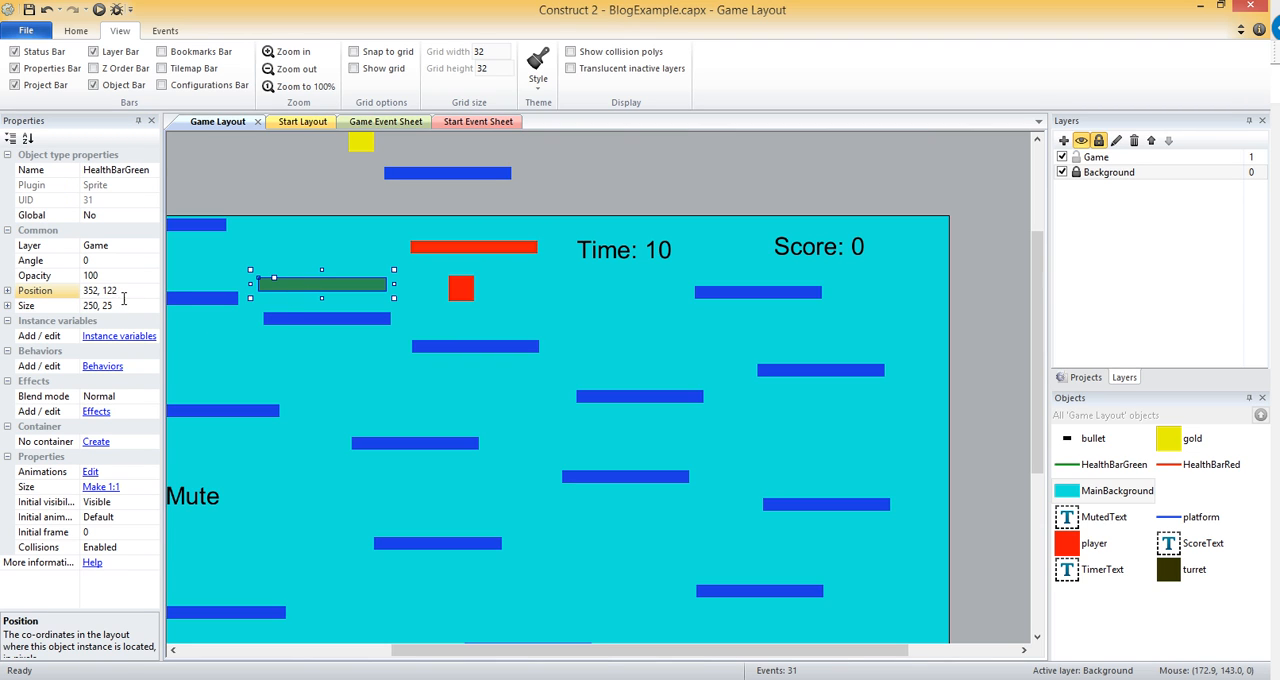
{"action": "type", "text": "650, 50"}
{"action": "key", "text": "Return"}
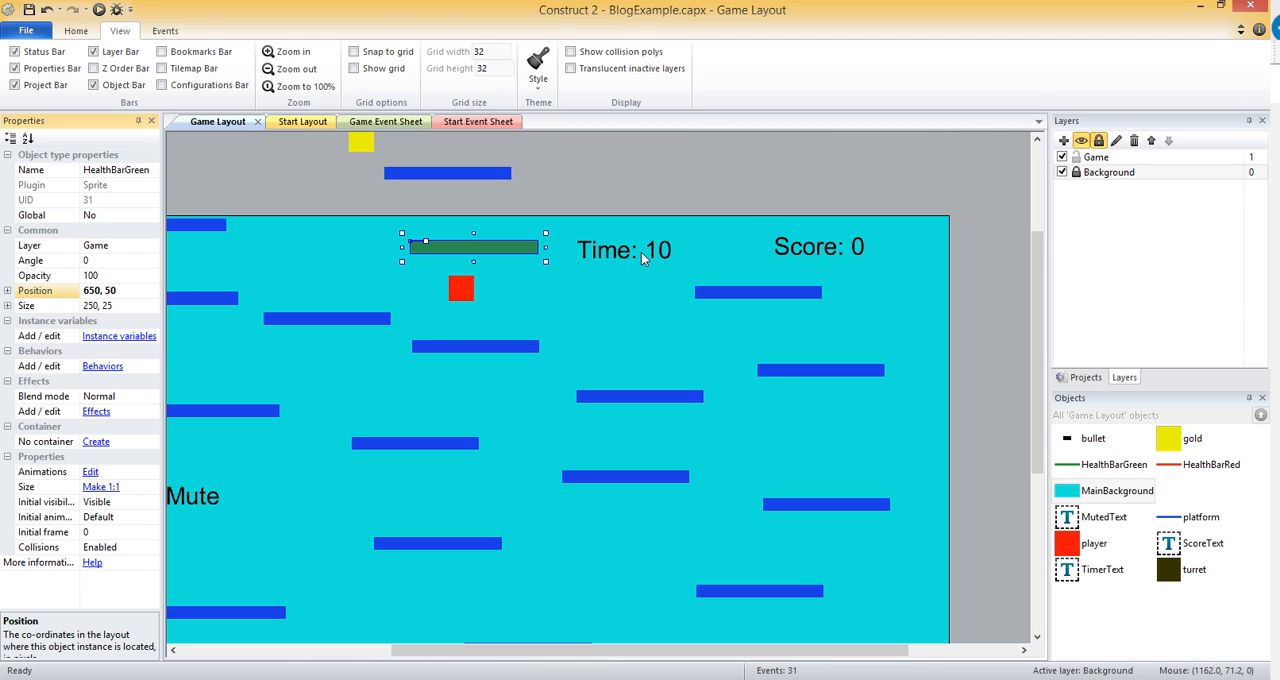
Delete the platform lying outside the layout, above its upper edge.
{"action": "left_click", "coordinate": [478, 206]}
{"action": "left_click", "coordinate": [459, 176]}
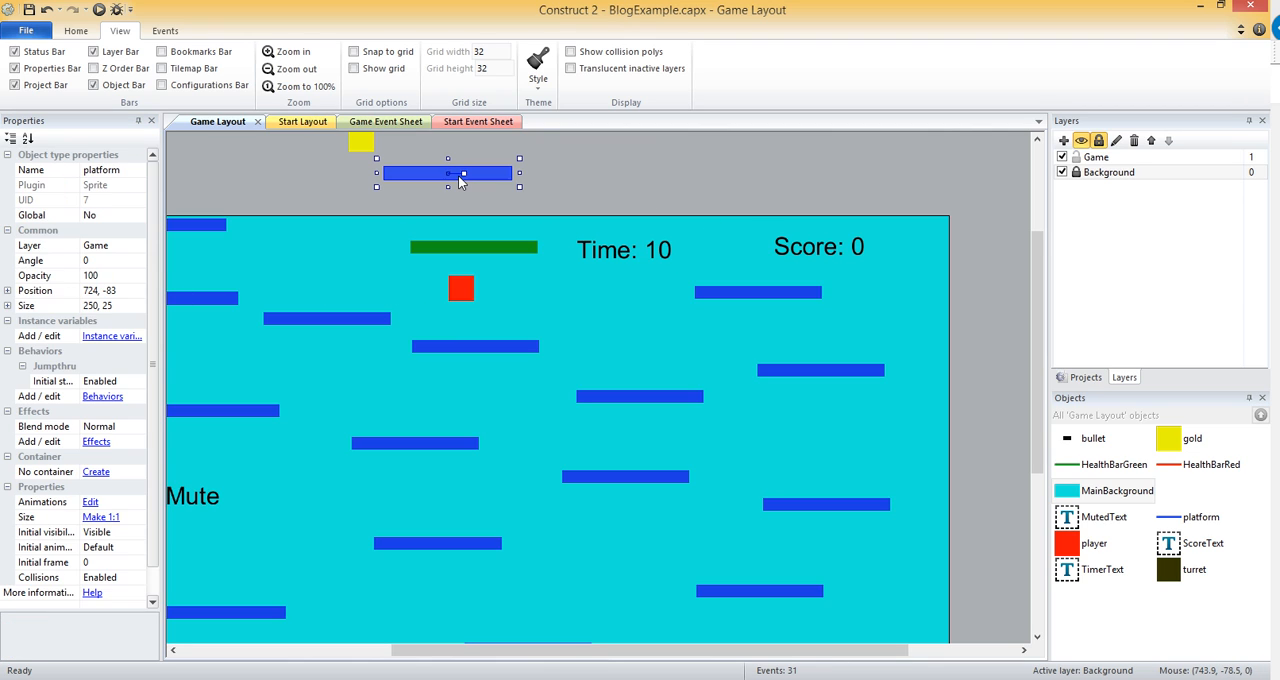
{"action": "key", "text": "Delete"}
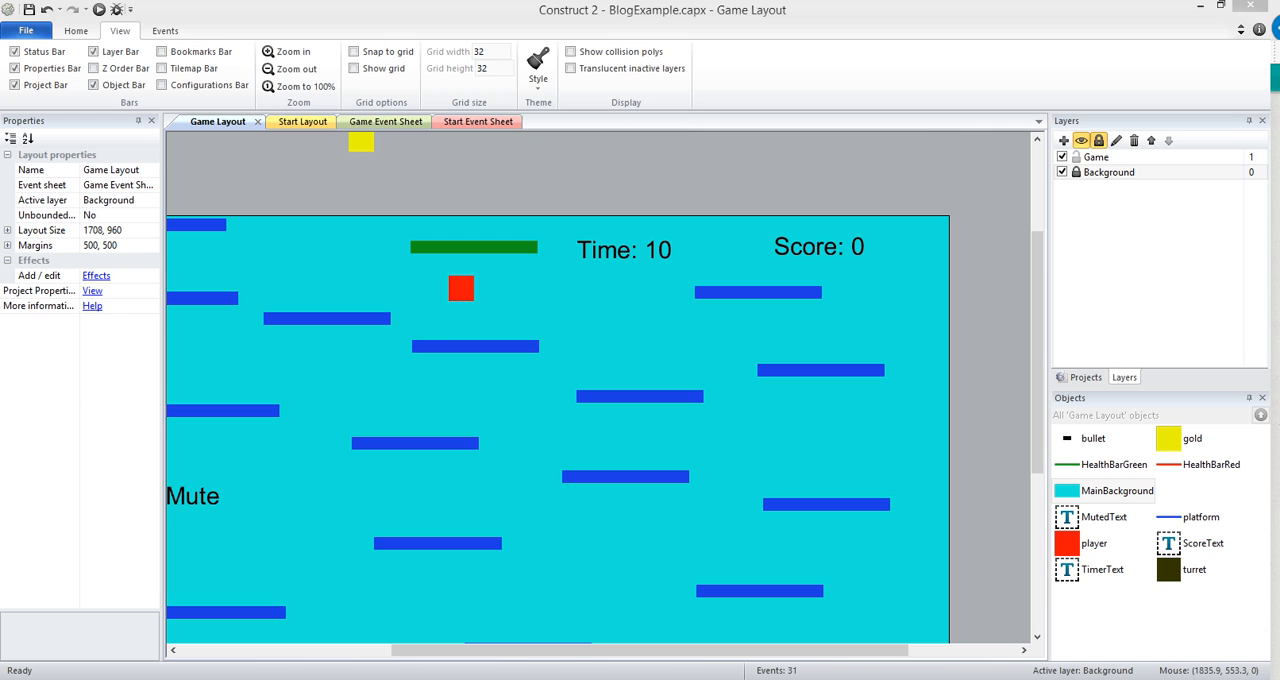
Add a new layer above the Game layer and name it Heads Up Display.
{"action": "left_click", "coordinate": [1063, 140]}
{"action": "right_click", "coordinate": [1086, 157]}
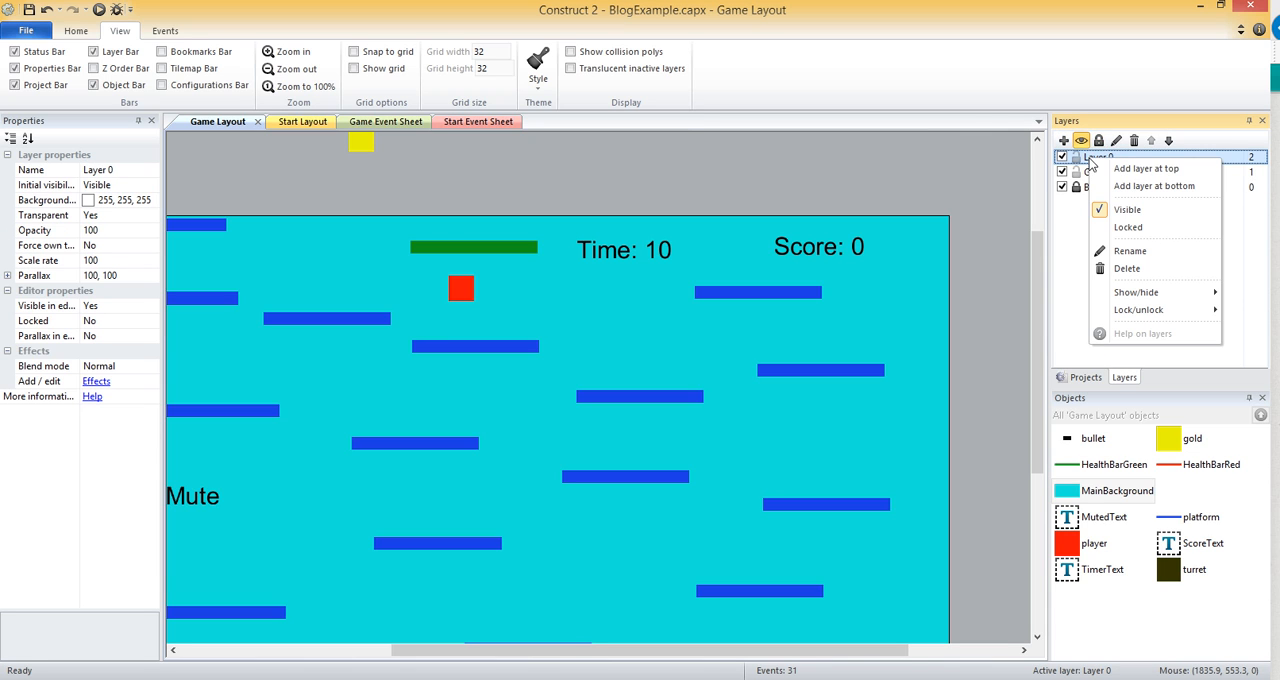
{"action": "left_click", "coordinate": [1130, 251]}
{"action": "type", "text": "Headsu"}
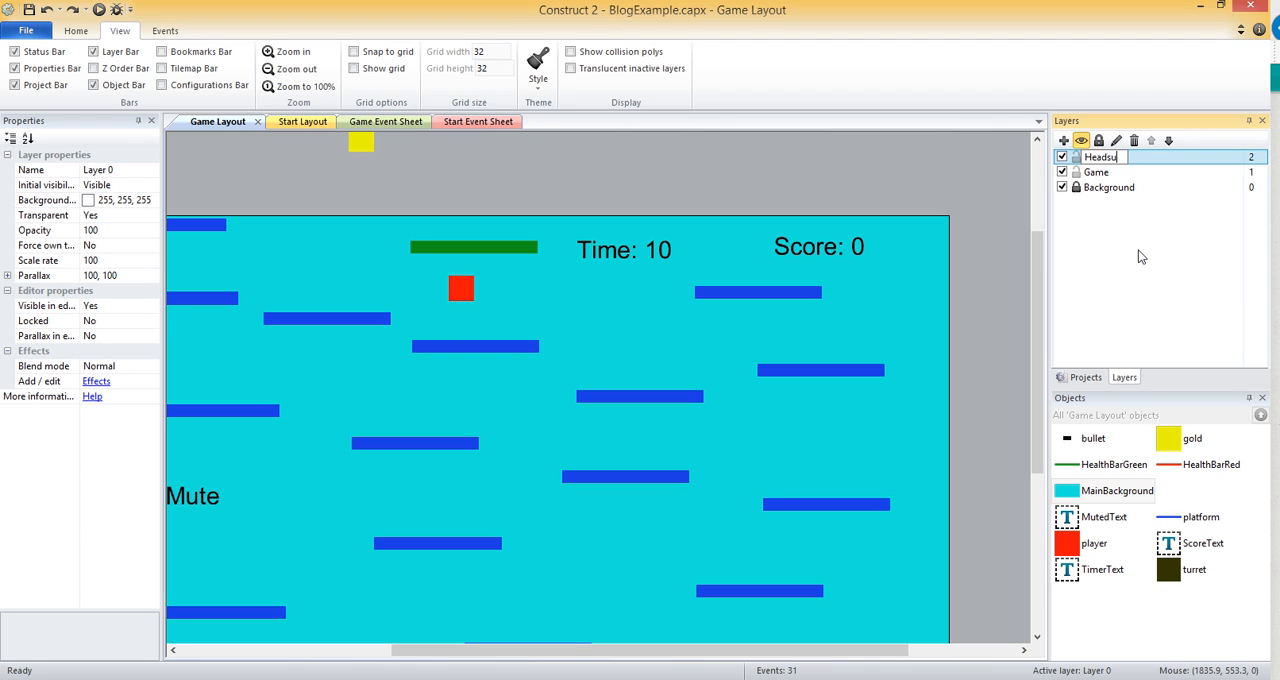
{"action": "key", "text": "BackSpace"}
{"action": "type", "text": "Up Display"}
{"action": "key", "text": "Return"}
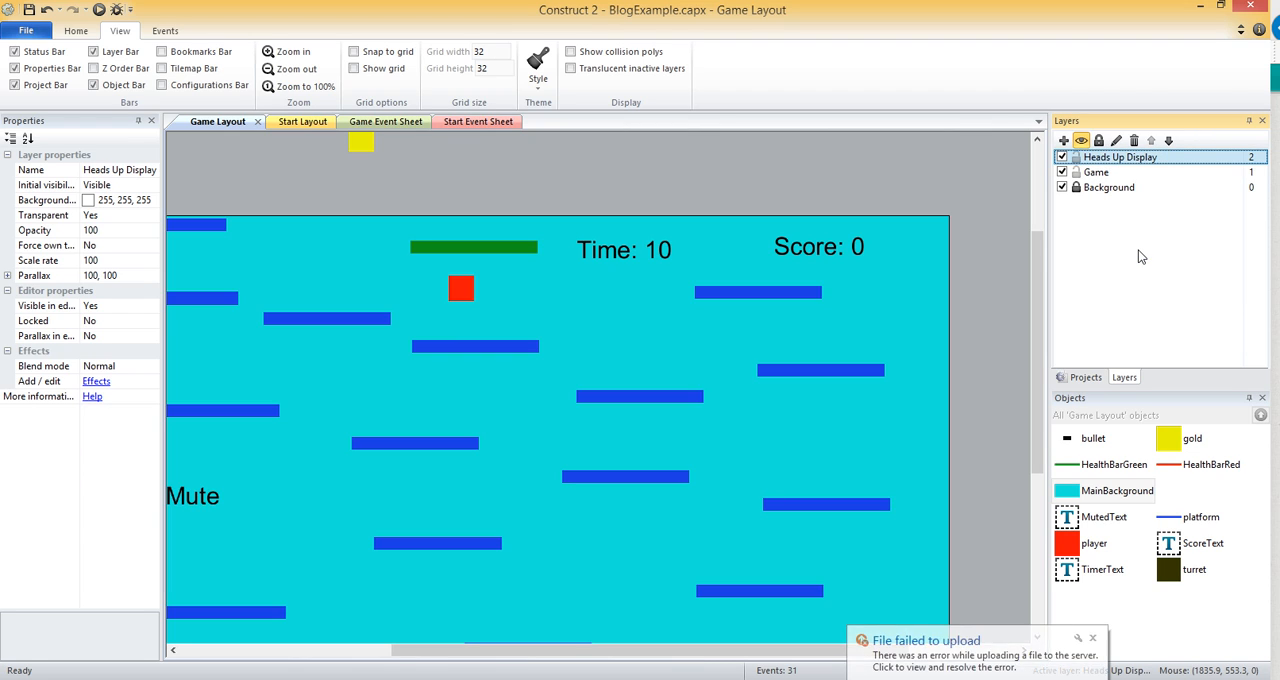
Rename the uppermost layer as HUD and dismiss the upload error notification.
{"action": "left_click", "coordinate": [1117, 140]}
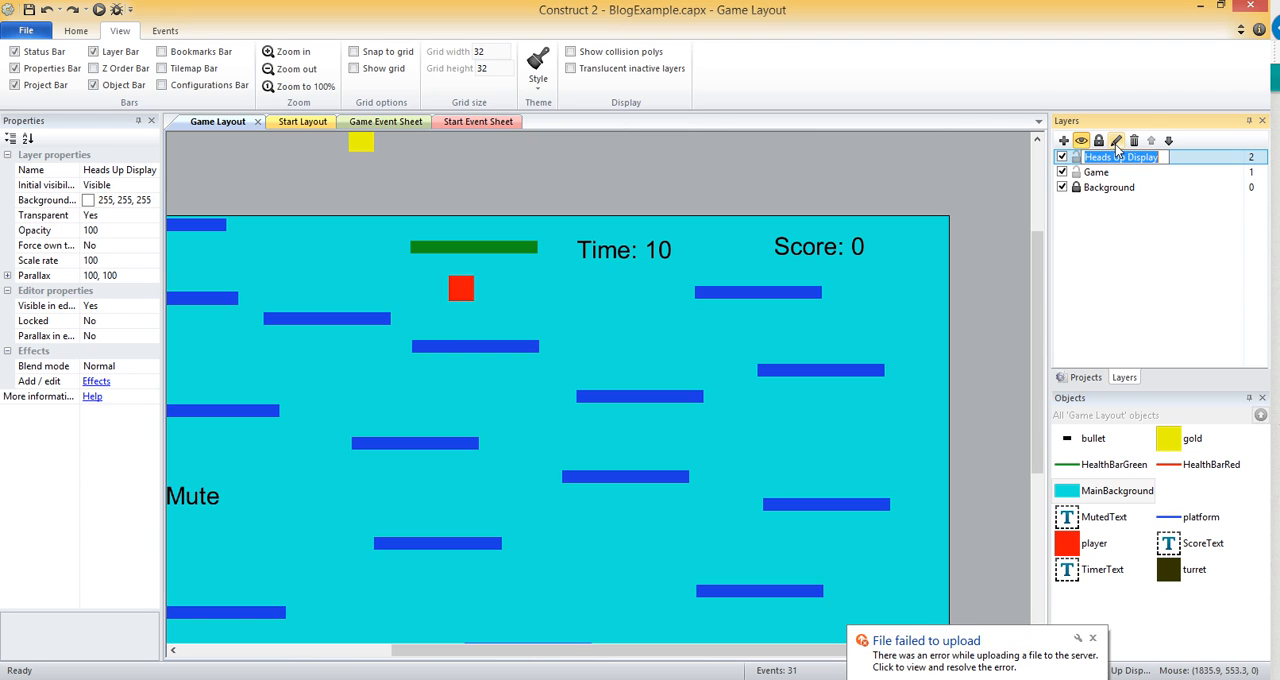
{"action": "type", "text": "HUD"}
{"action": "key", "text": "Return"}
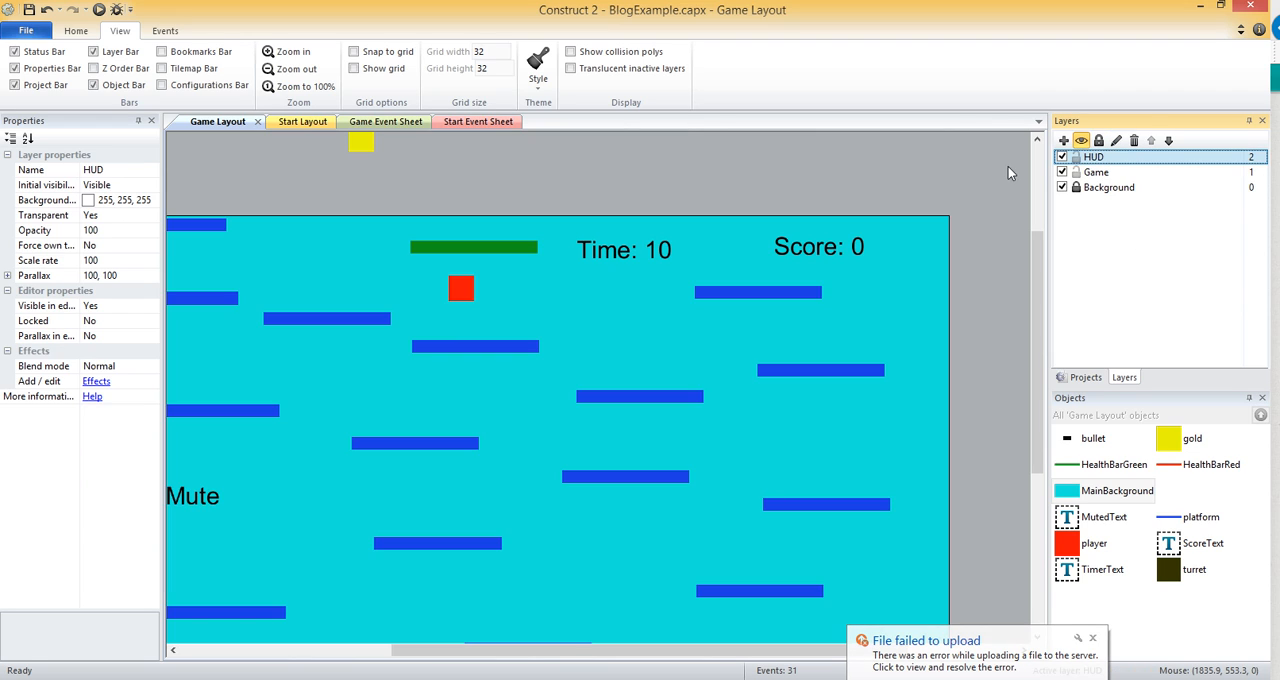
{"action": "left_click", "coordinate": [1093, 638]}
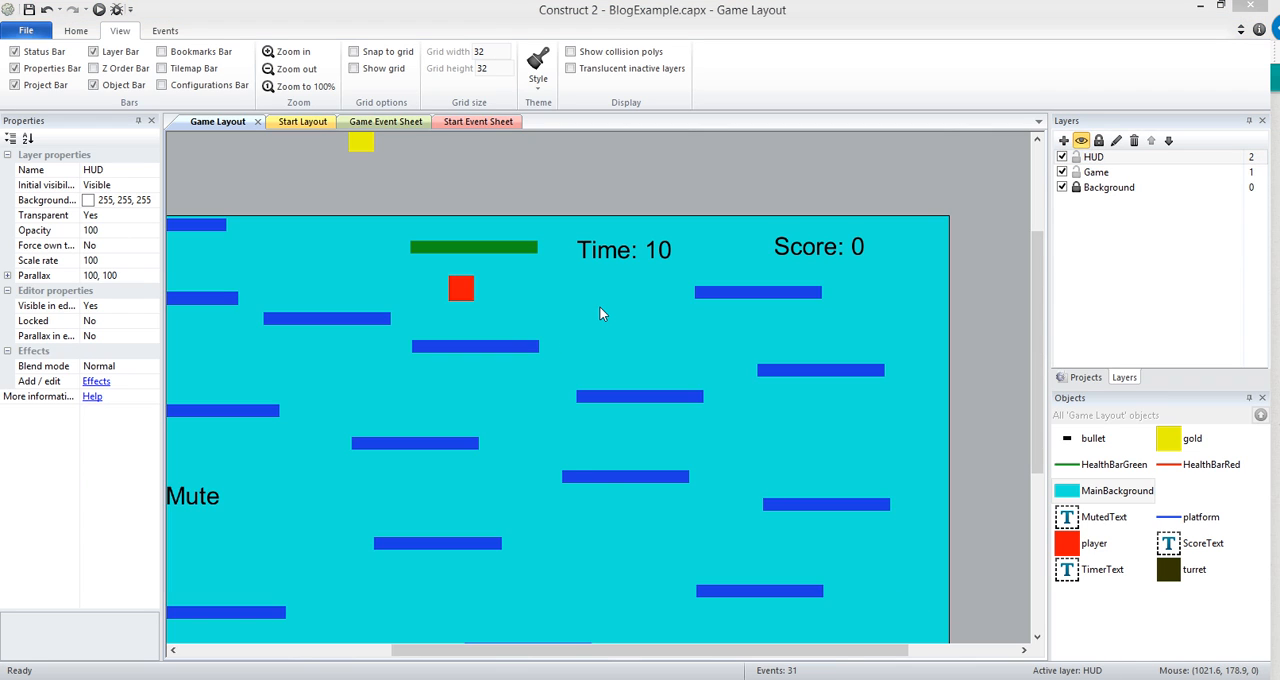
Make HUD the active layer and move the green health bar to it.
{"action": "left_click", "coordinate": [1112, 160]}
{"action": "left_click", "coordinate": [1210, 464]}
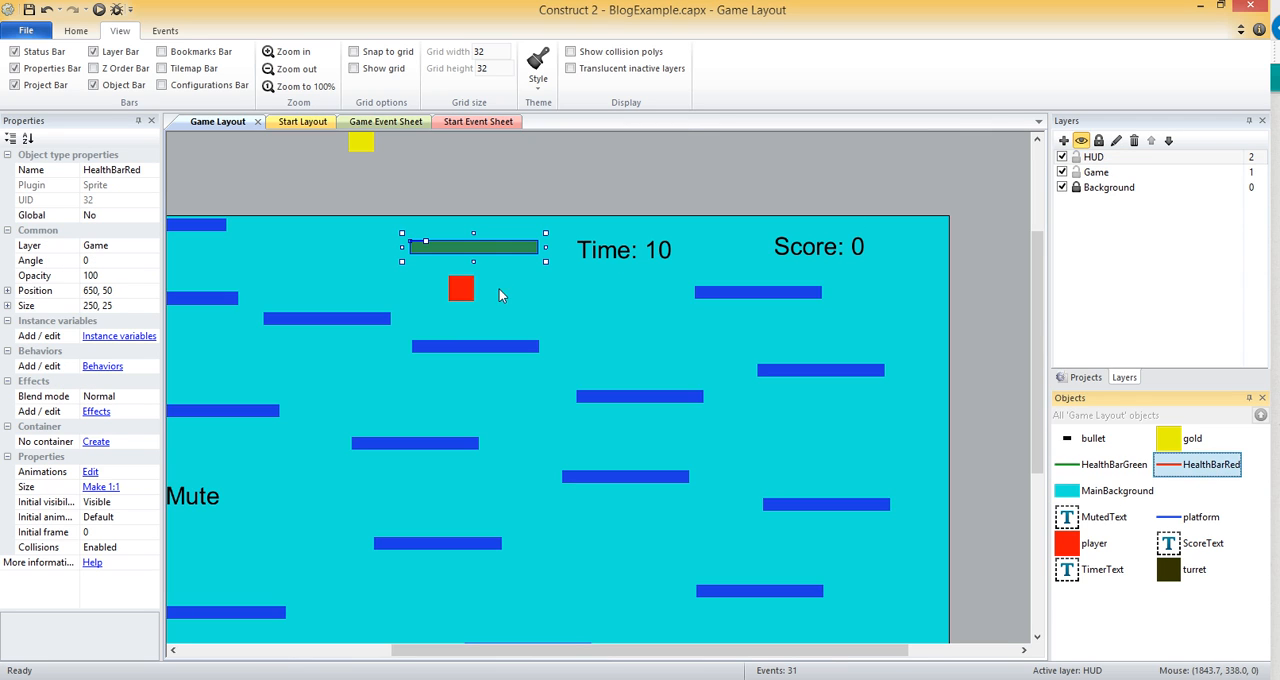
{"action": "right_click", "coordinate": [443, 246]}
{"action": "mouse_move", "coordinate": [500, 351]}
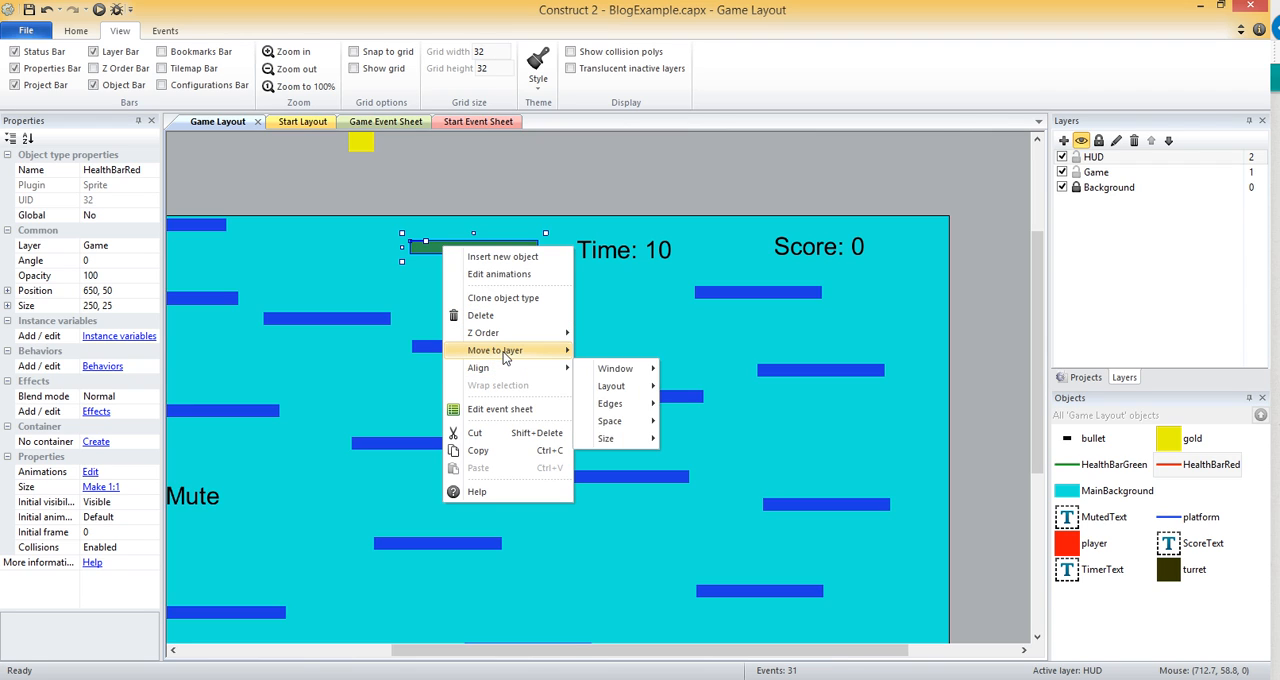
{"action": "left_click", "coordinate": [610, 368]}
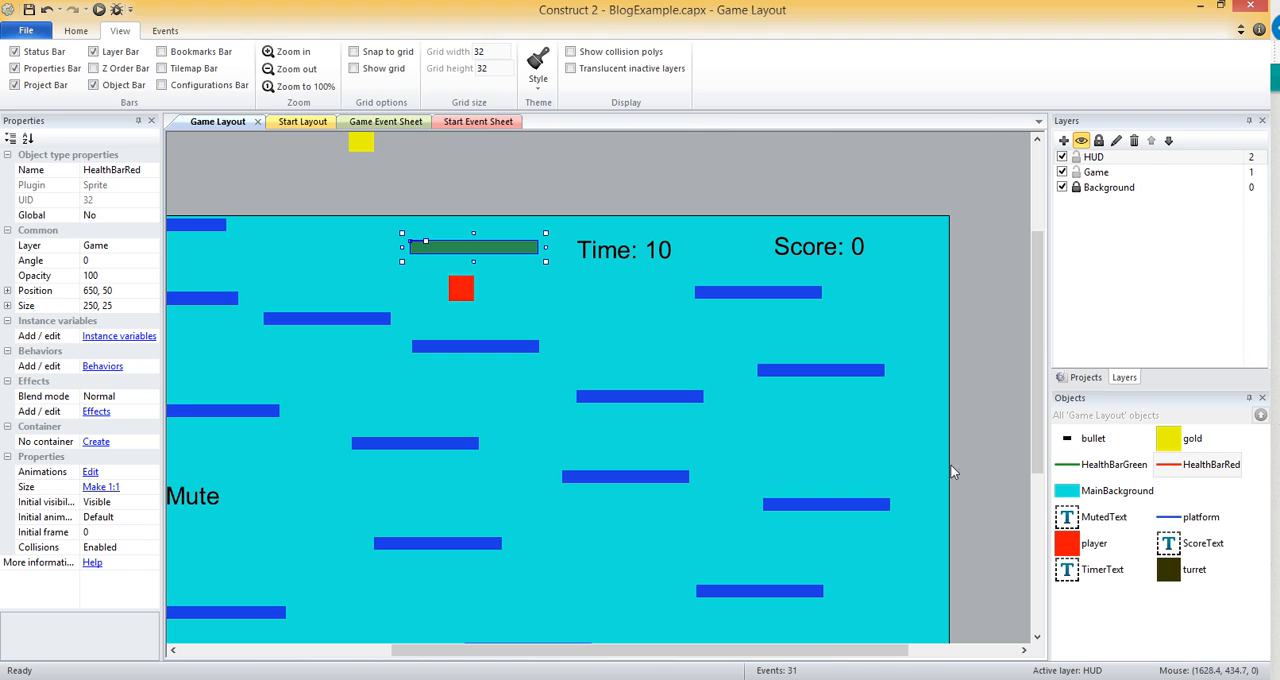
{"action": "left_click", "coordinate": [1110, 464]}
{"action": "right_click", "coordinate": [452, 243]}
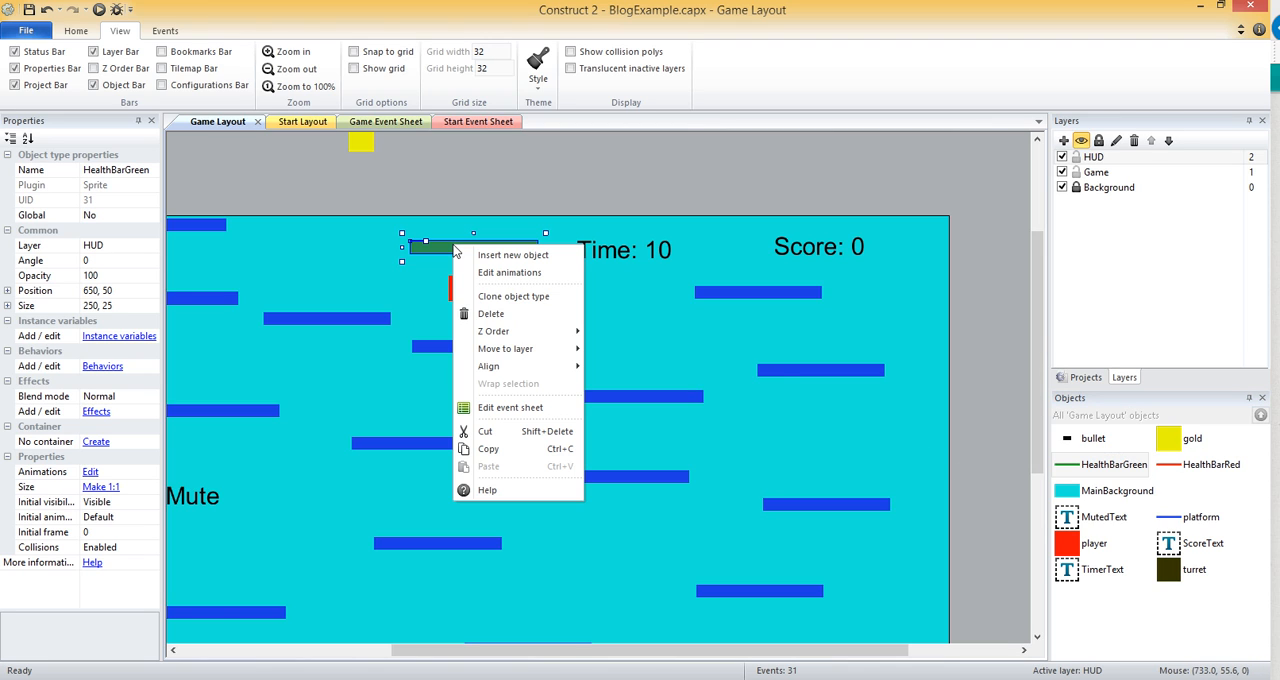
{"action": "mouse_move", "coordinate": [508, 350]}
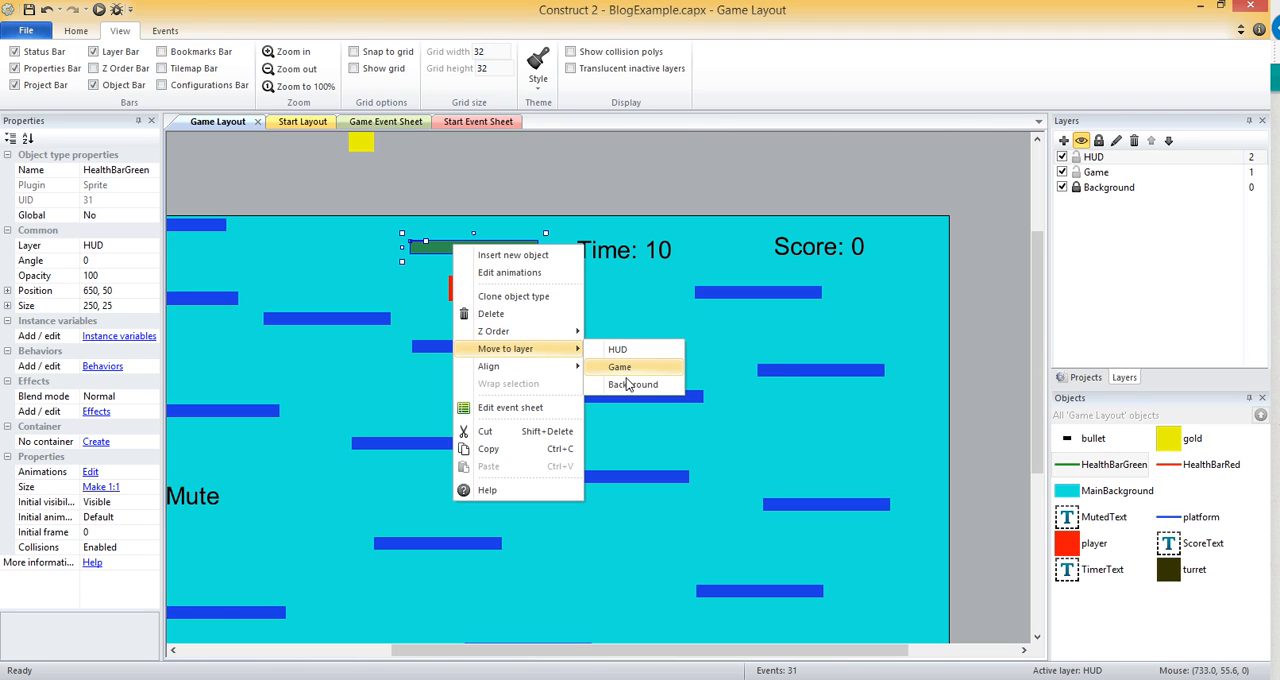
{"action": "left_click", "coordinate": [631, 352]}
Move the Time and Score texts to the HUD layer.
{"action": "left_click", "coordinate": [635, 253]}
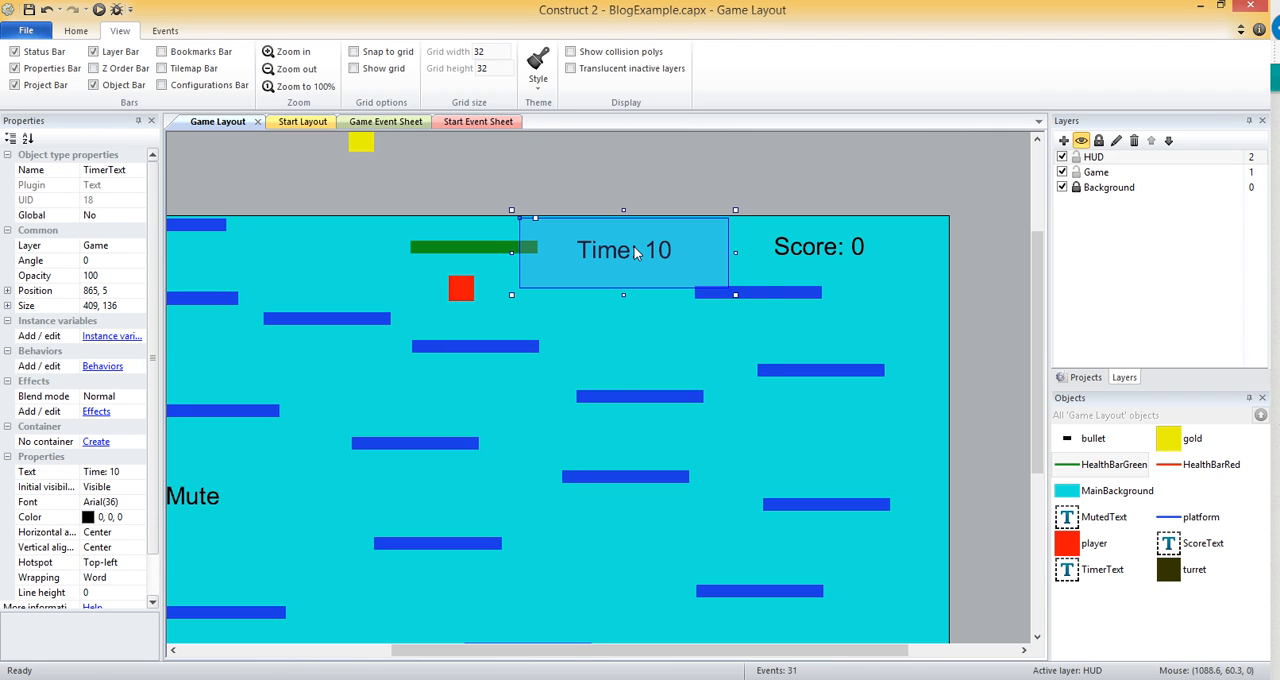
{"action": "right_click", "coordinate": [635, 253]}
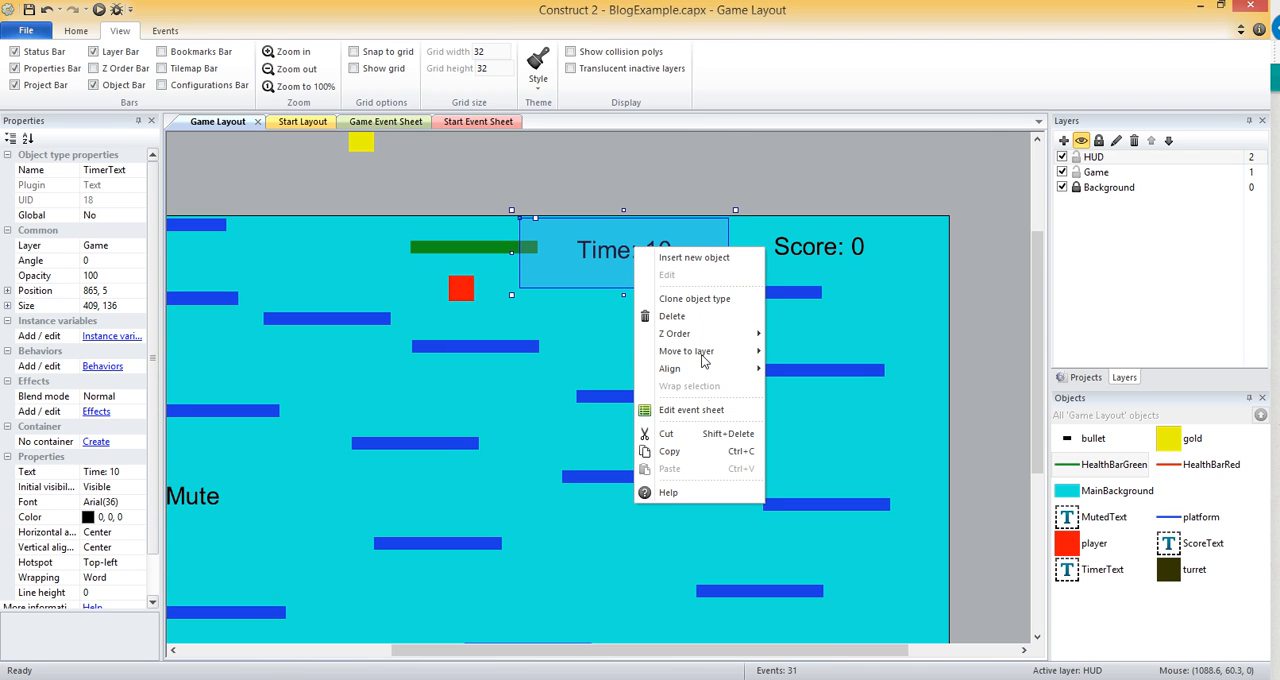
{"action": "mouse_move", "coordinate": [722, 351]}
{"action": "left_click", "coordinate": [781, 352]}
{"action": "right_click", "coordinate": [806, 258]}
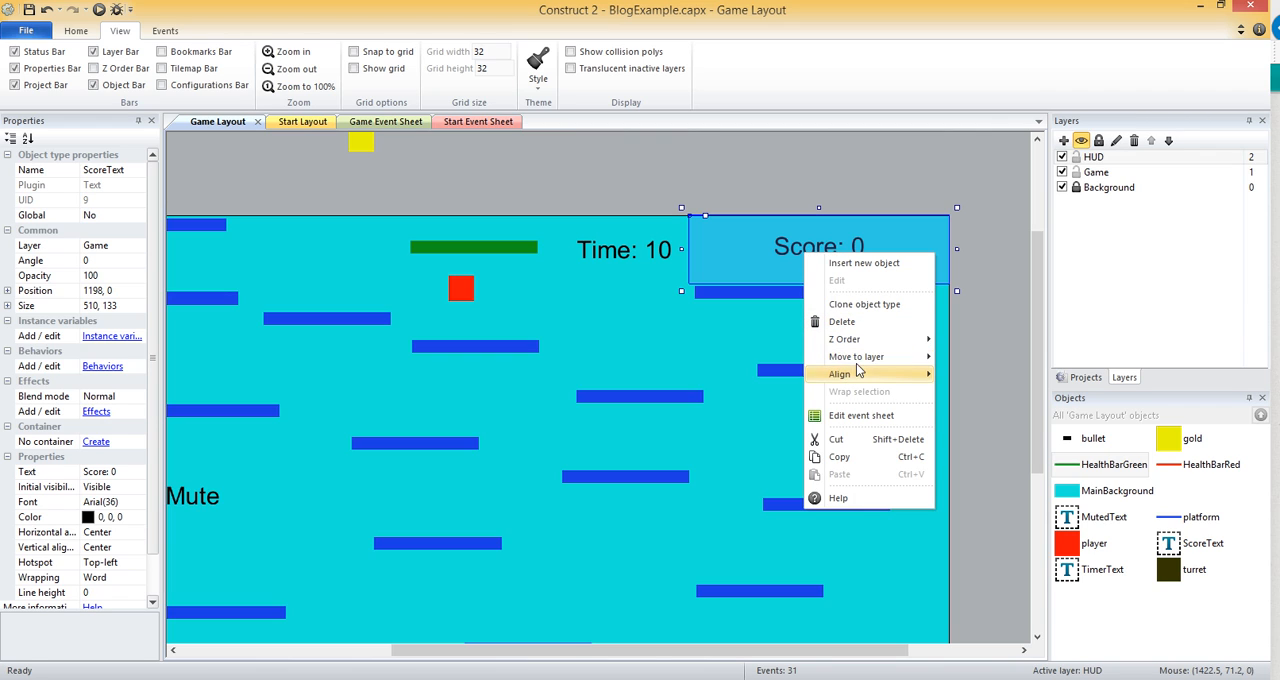
{"action": "mouse_move", "coordinate": [858, 361]}
{"action": "left_click", "coordinate": [954, 358]}
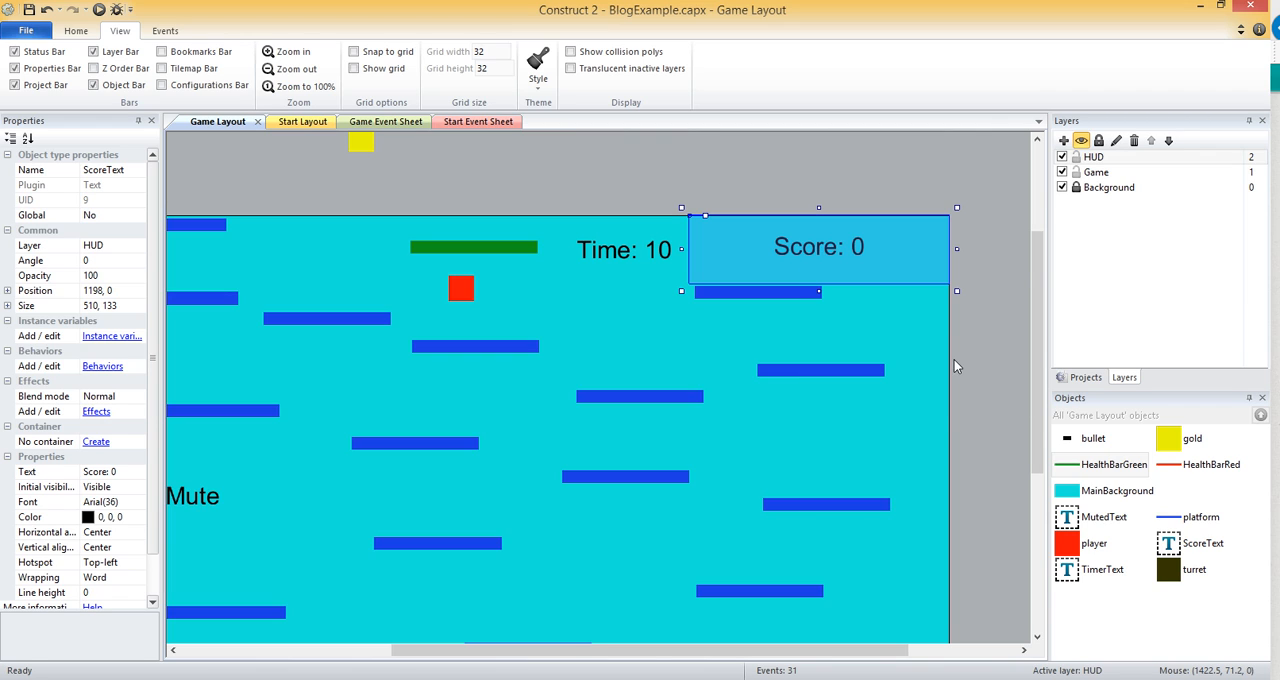
Hide the Game and Background layers and check what lies beneath the green health bar, undoing its trial move.
{"action": "left_click", "coordinate": [1062, 172]}
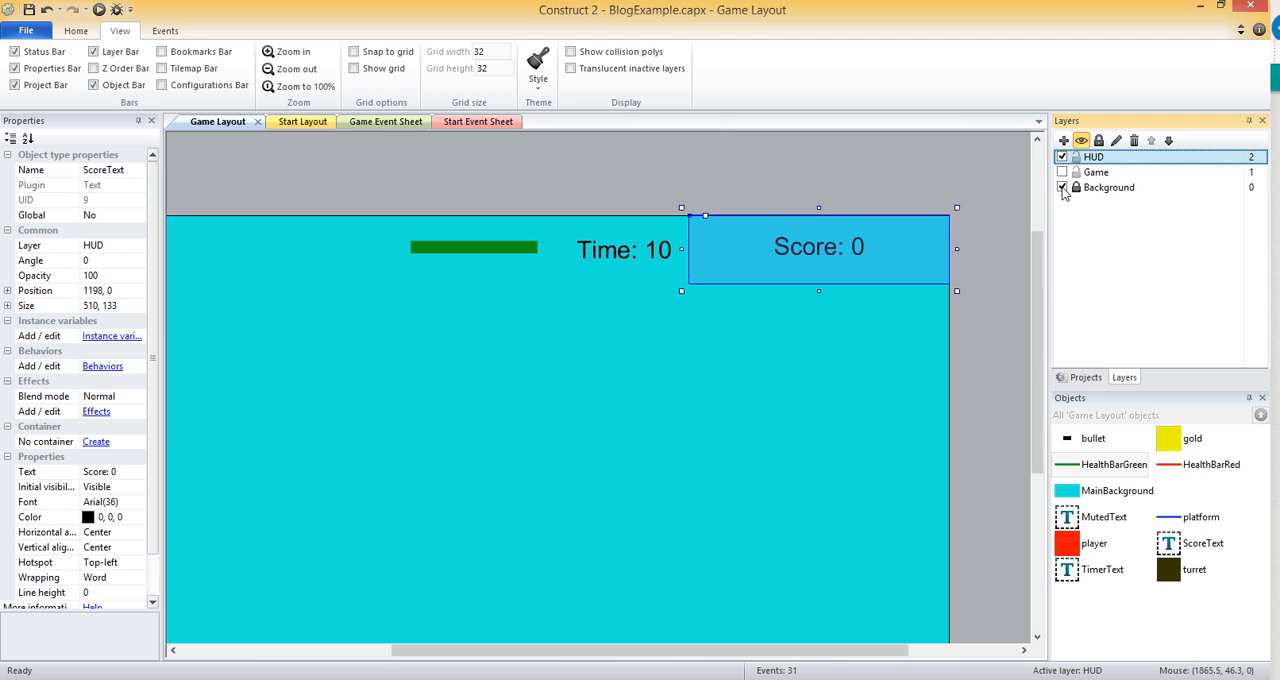
{"action": "left_click", "coordinate": [1062, 188]}
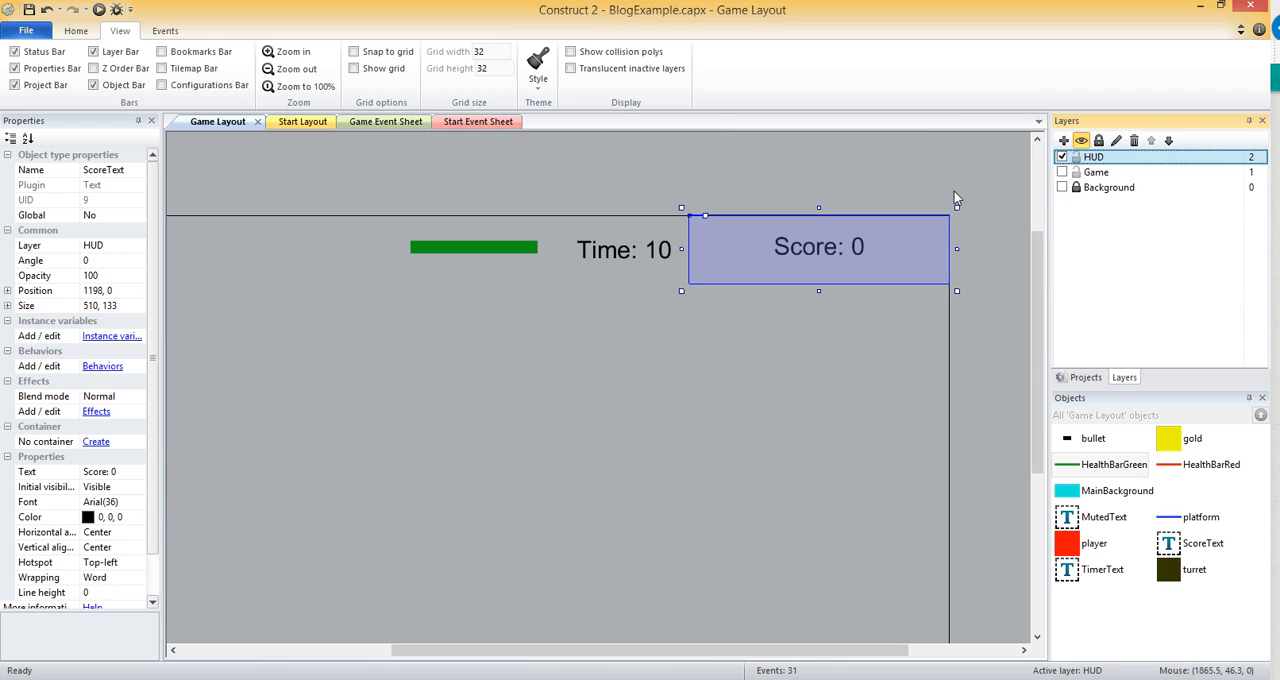
{"action": "left_click_drag", "start_coordinate": [496, 248], "coordinate": [497, 271]}
{"action": "key", "text": "ctrl+z"}
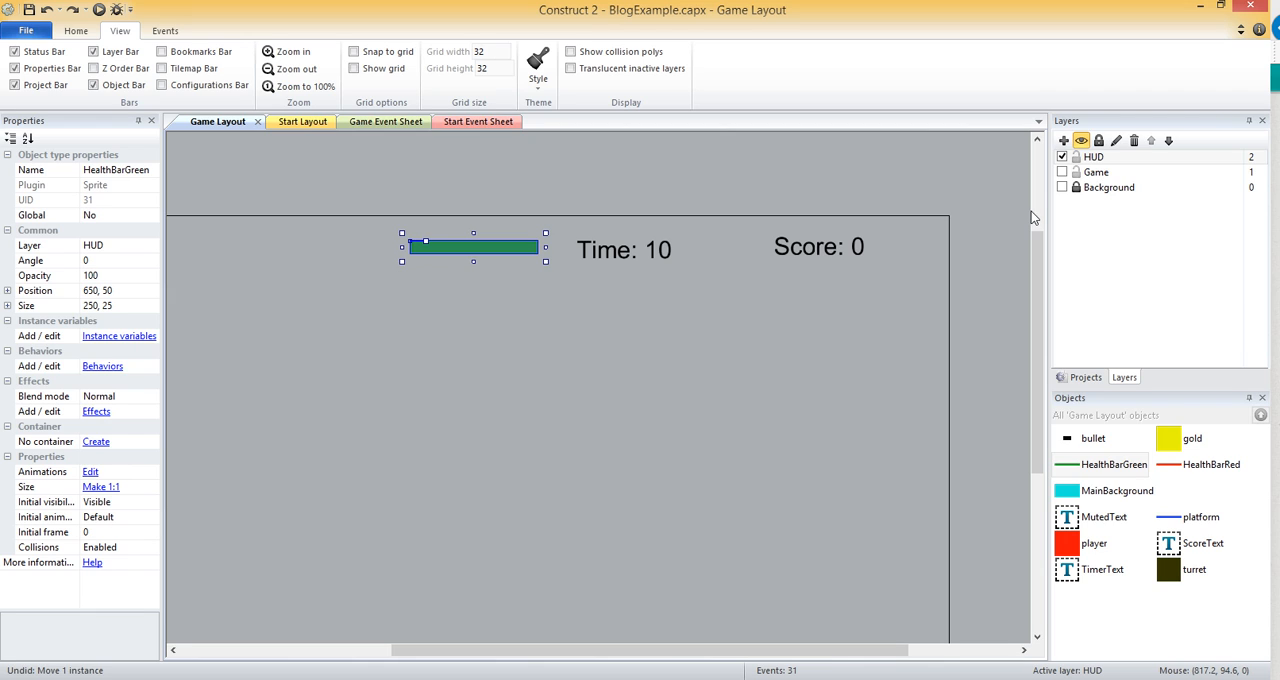
Show only the Game layer and move the red health bar from it to the HUD layer.
{"action": "left_click", "coordinate": [1063, 173]}
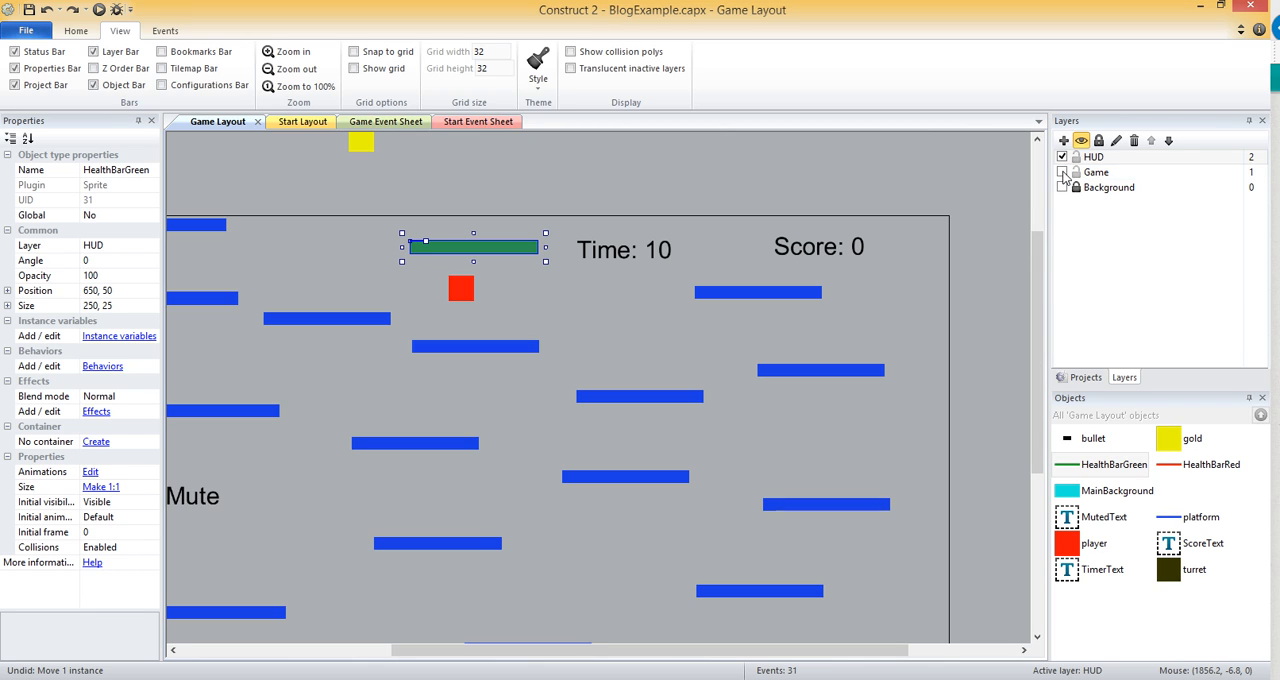
{"action": "left_click", "coordinate": [1062, 157]}
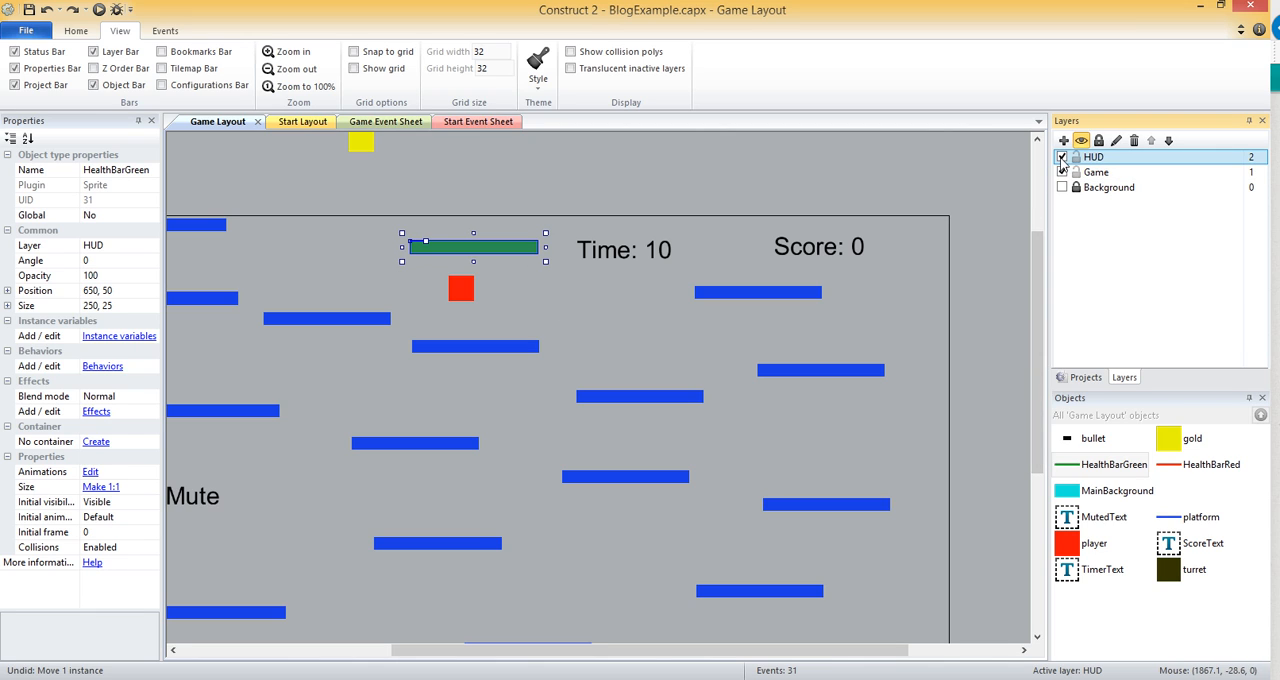
{"action": "right_click", "coordinate": [452, 255]}
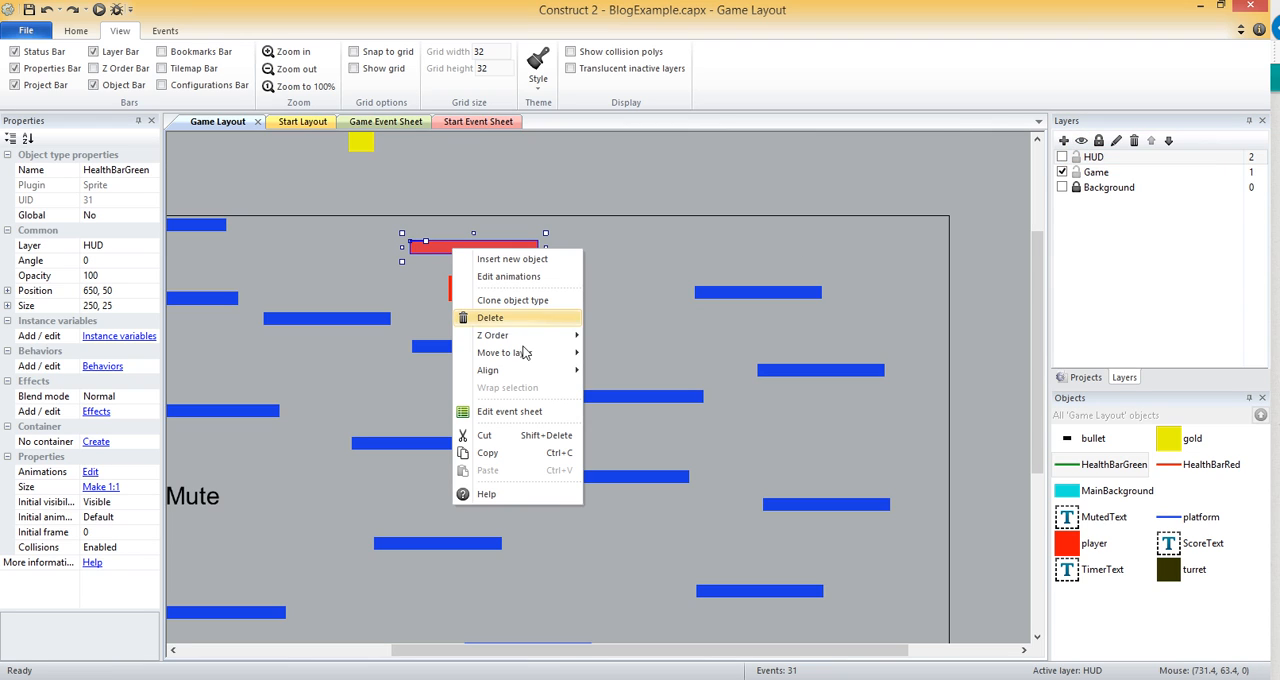
{"action": "mouse_move", "coordinate": [520, 352]}
{"action": "left_click", "coordinate": [620, 355]}
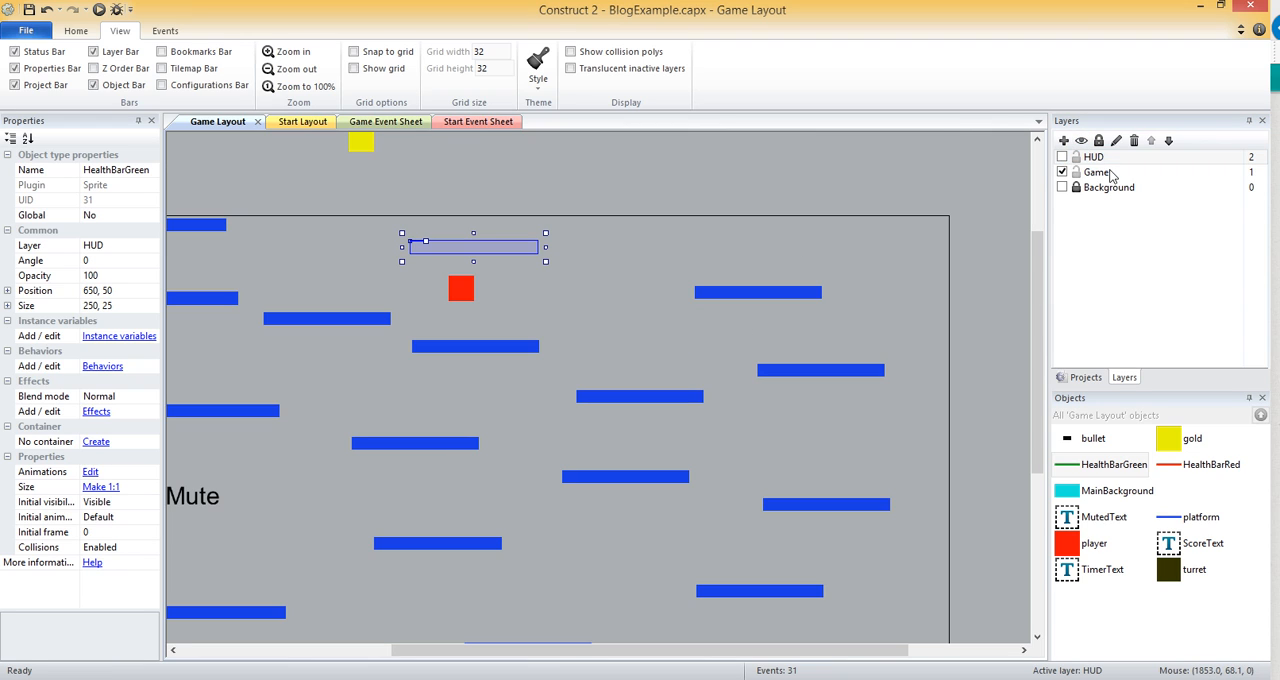
Show only the HUD layer and change the health bars' Z order so the green one lies over the red one.
{"action": "left_click", "coordinate": [1062, 172]}
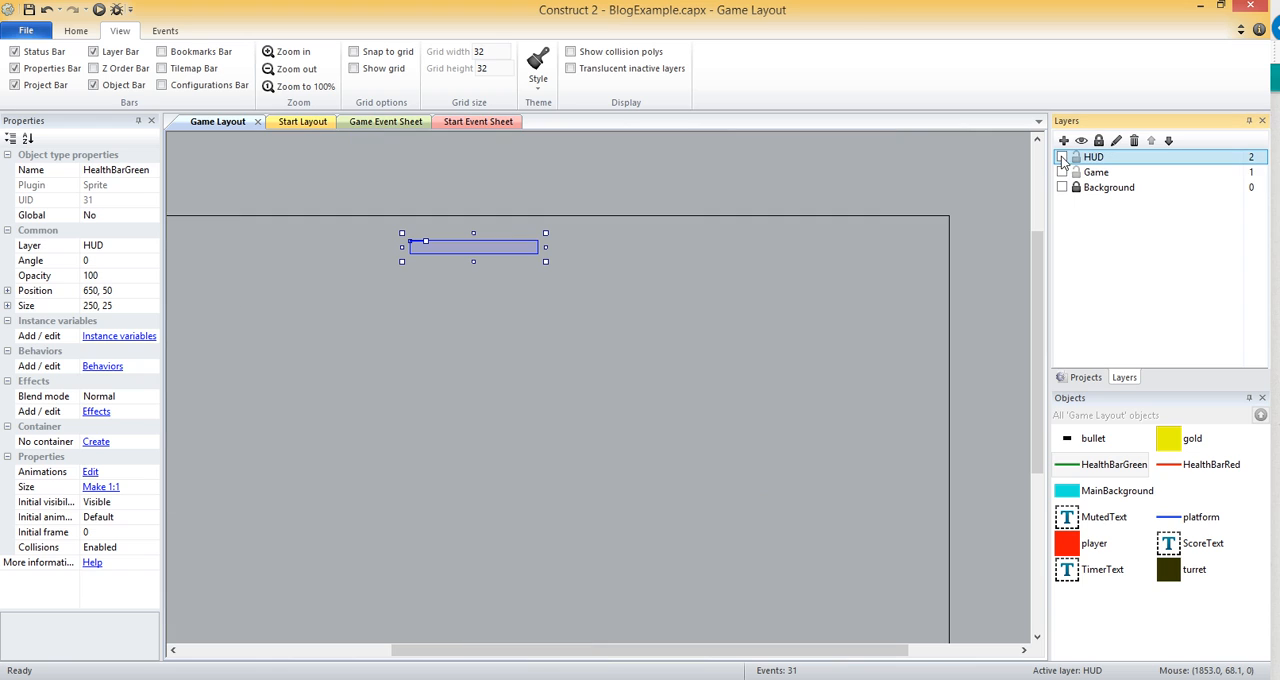
{"action": "left_click", "coordinate": [1062, 157]}
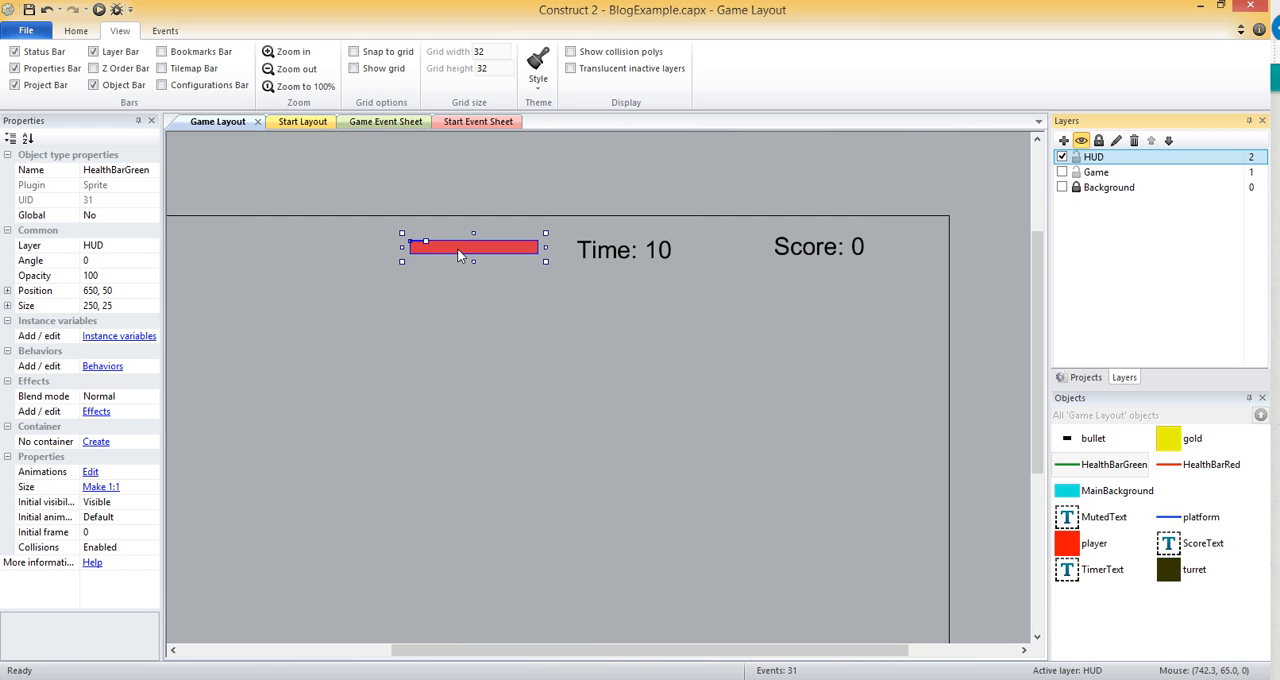
{"action": "right_click", "coordinate": [457, 251]}
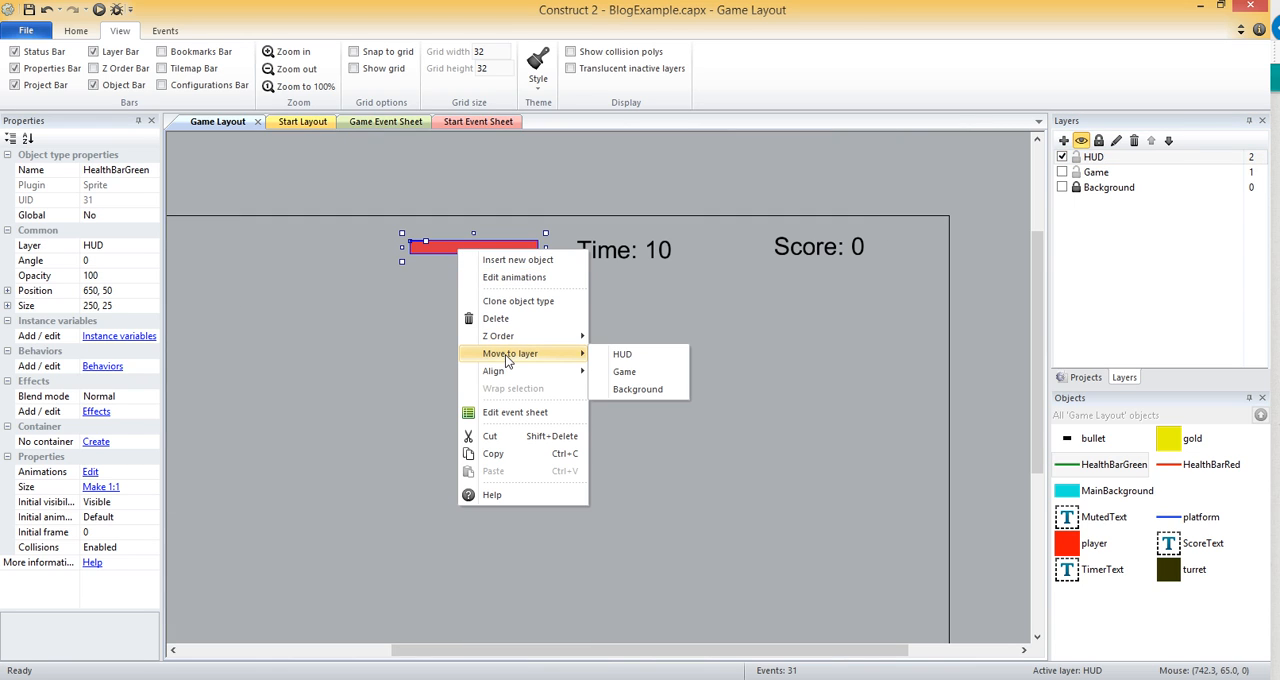
{"action": "left_click", "coordinate": [600, 332]}
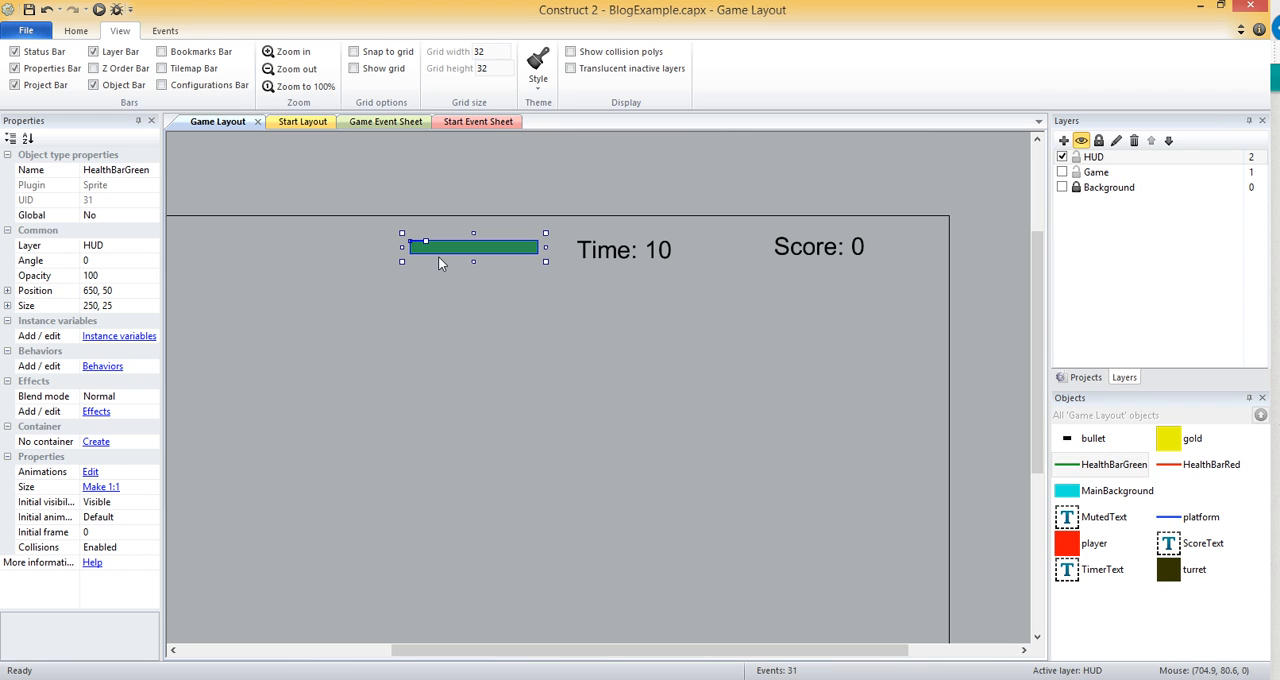
Deselect the health bar and make the Game and Background layers visible again.
{"action": "left_click", "coordinate": [696, 190]}
{"action": "left_click", "coordinate": [1062, 172]}
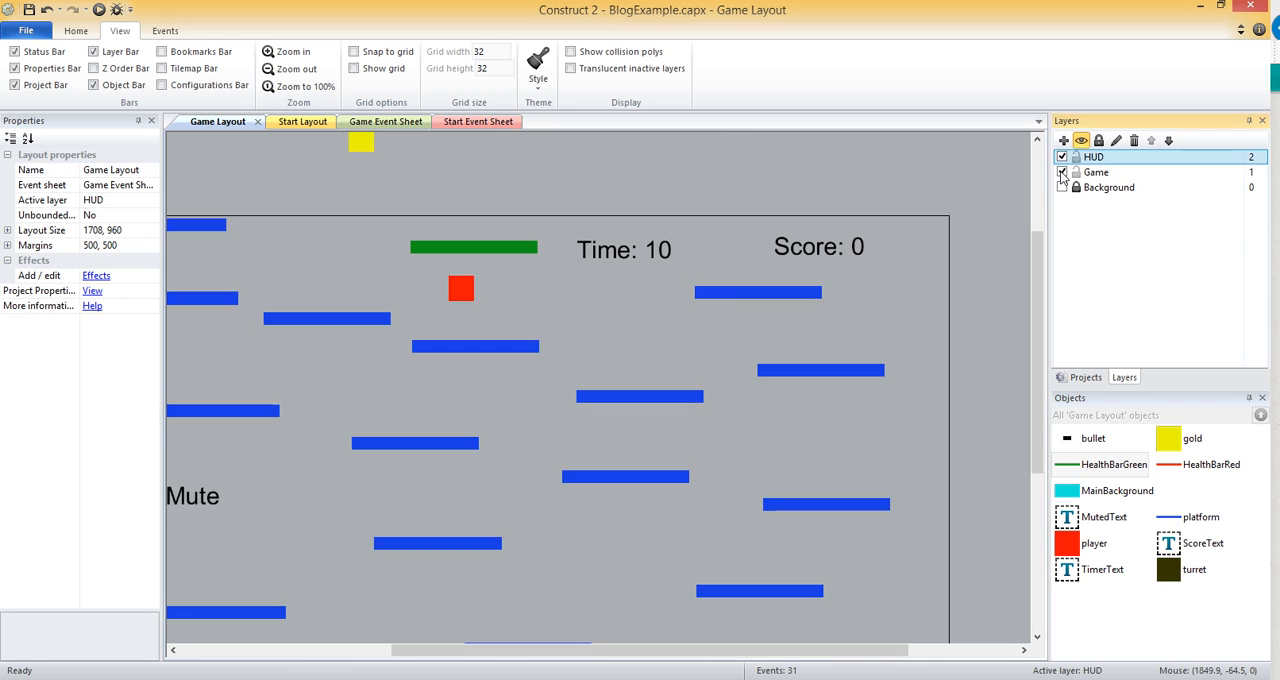
{"action": "left_click", "coordinate": [1062, 187]}
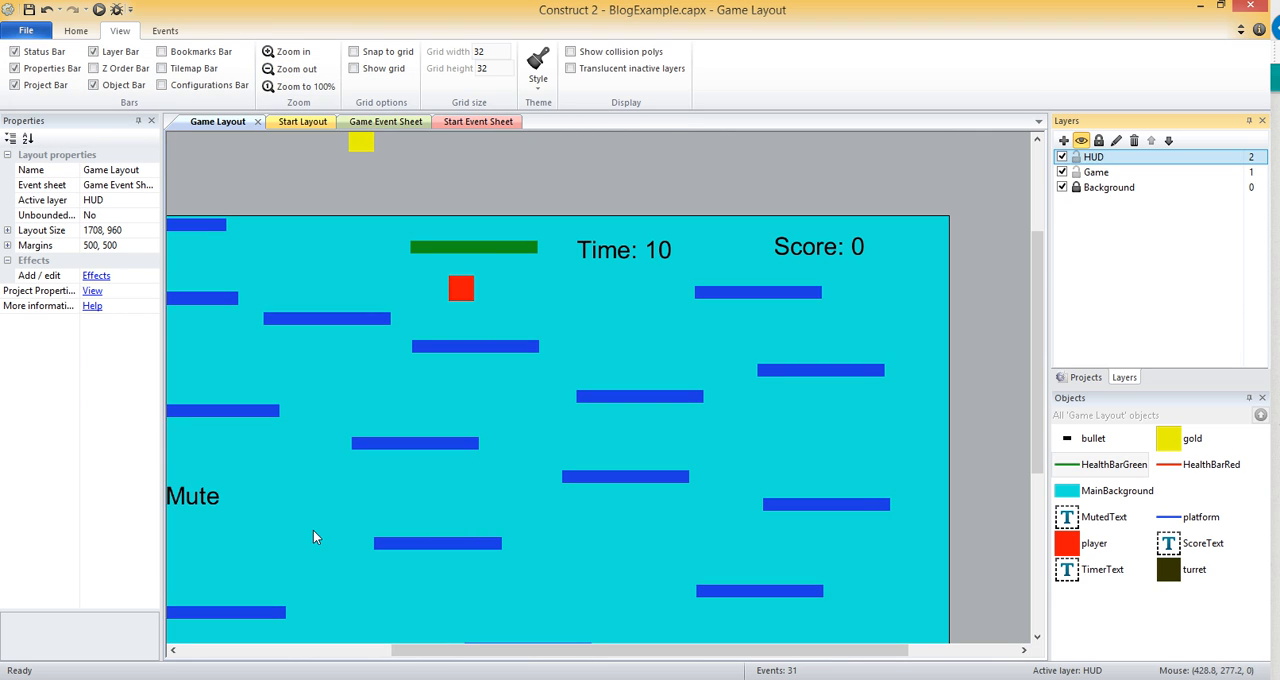
Run the layout in the browser and maximize the preview window.
{"action": "left_click", "coordinate": [76, 30]}
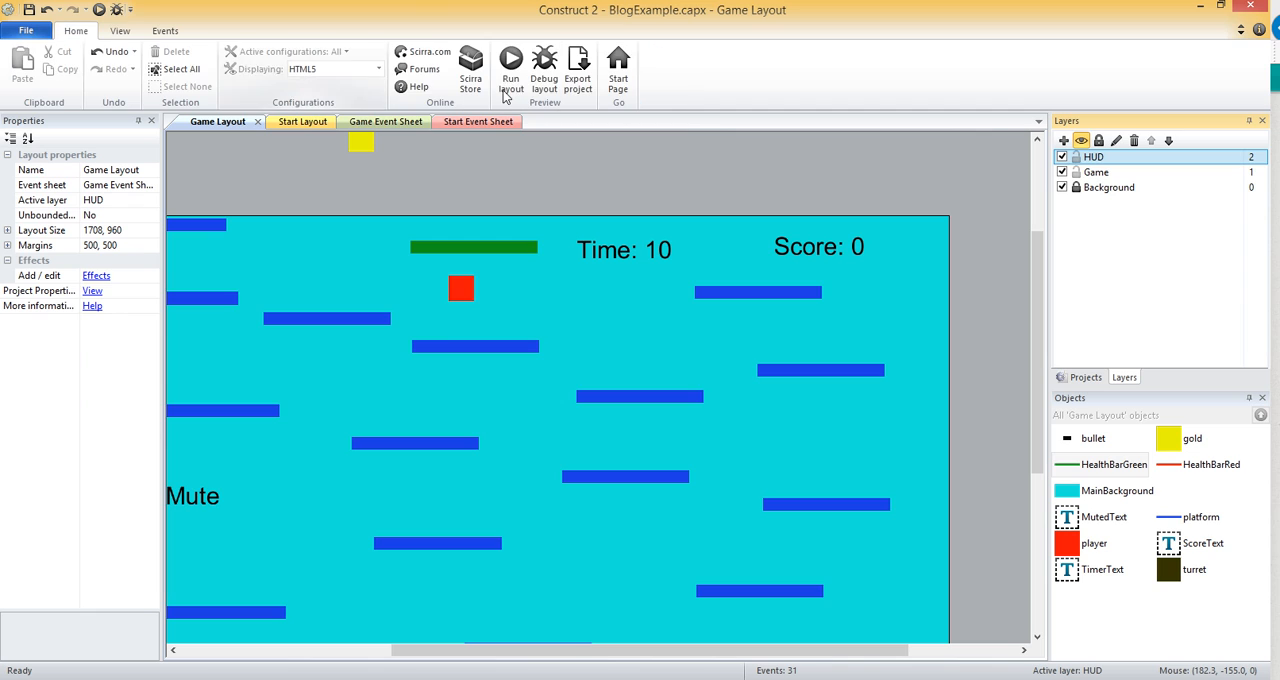
{"action": "left_click", "coordinate": [508, 80]}
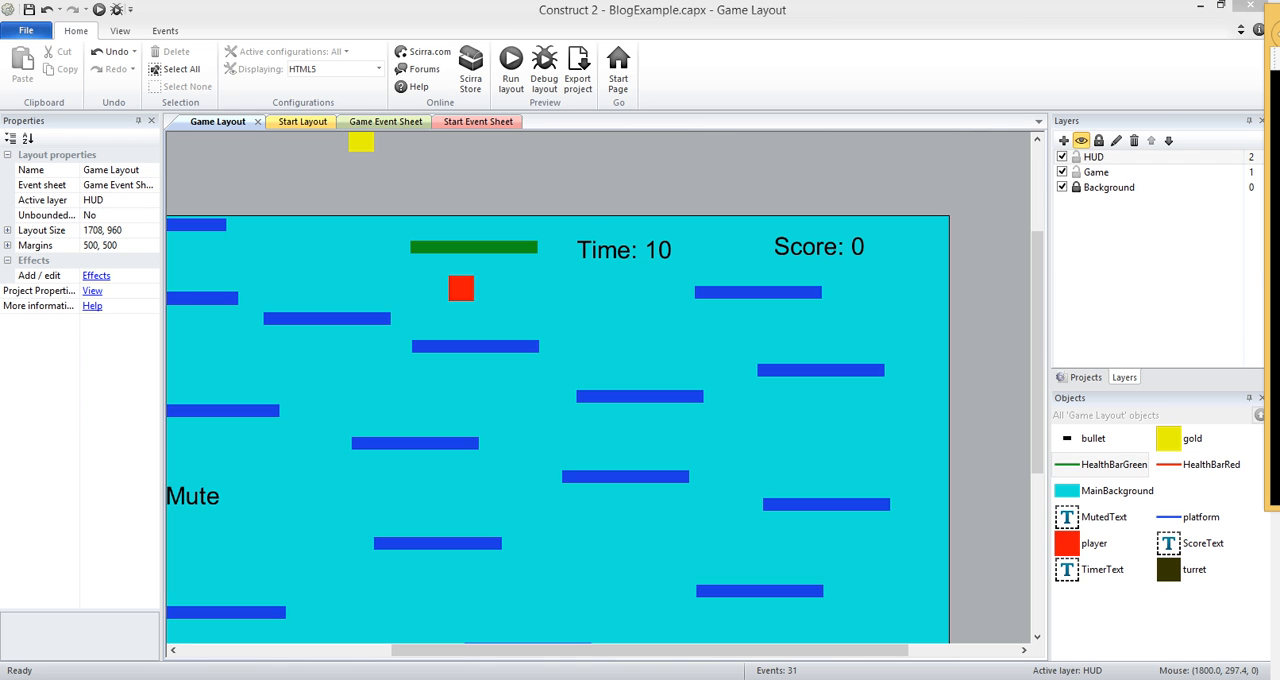
{"action": "left_click_drag", "start_coordinate": [1279, 26], "coordinate": [547, 20]}
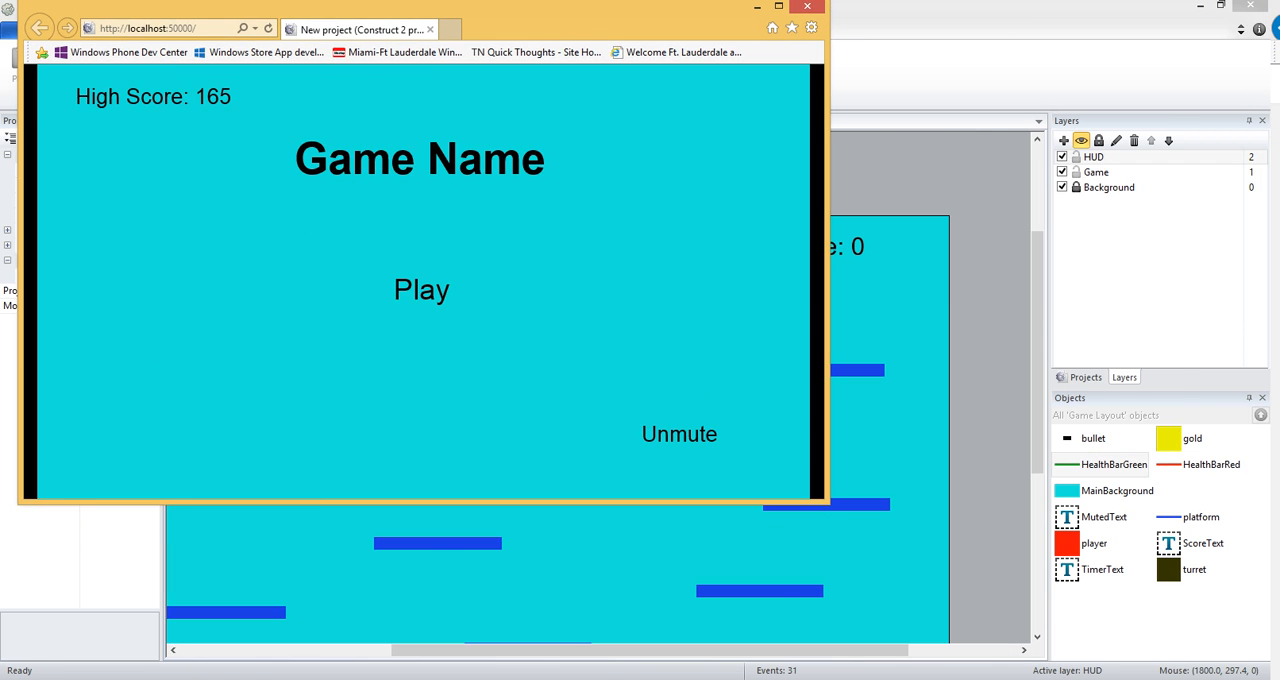
{"action": "left_click", "coordinate": [781, 8]}
{"action": "left_click", "coordinate": [396, 28]}
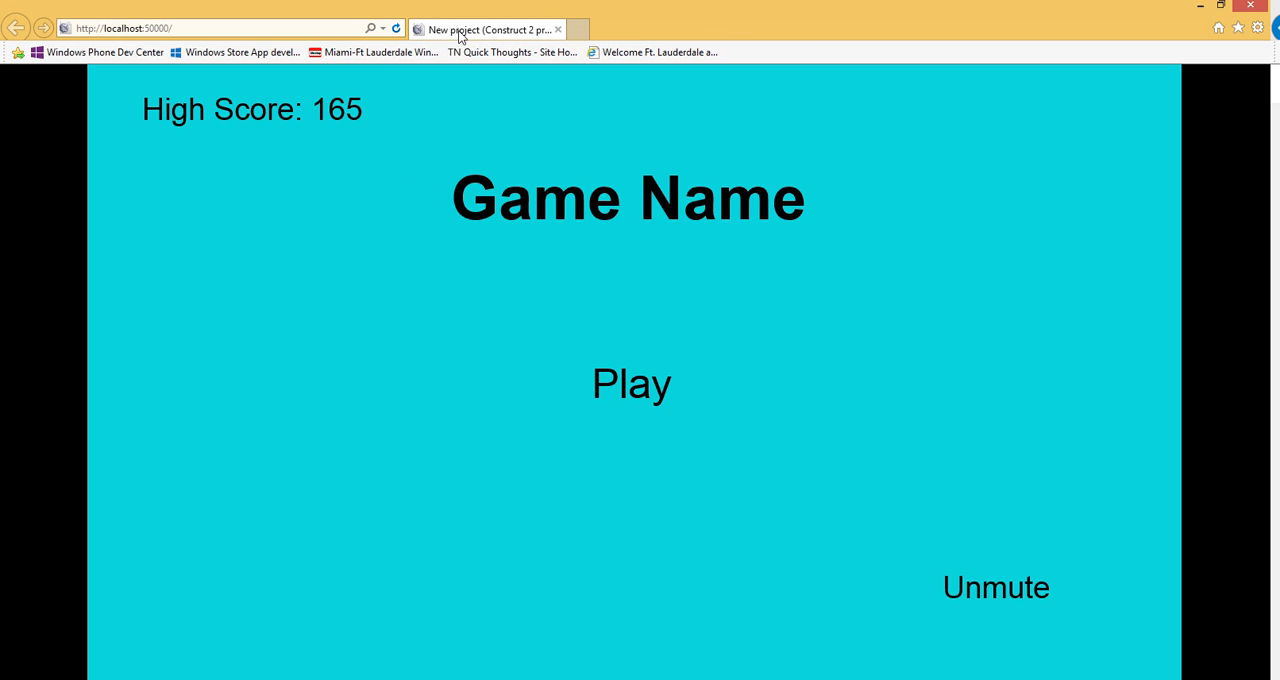
Start the game and move the player between platforms to test the layered layout, then minimize the preview.
{"action": "left_click", "coordinate": [614, 394]}
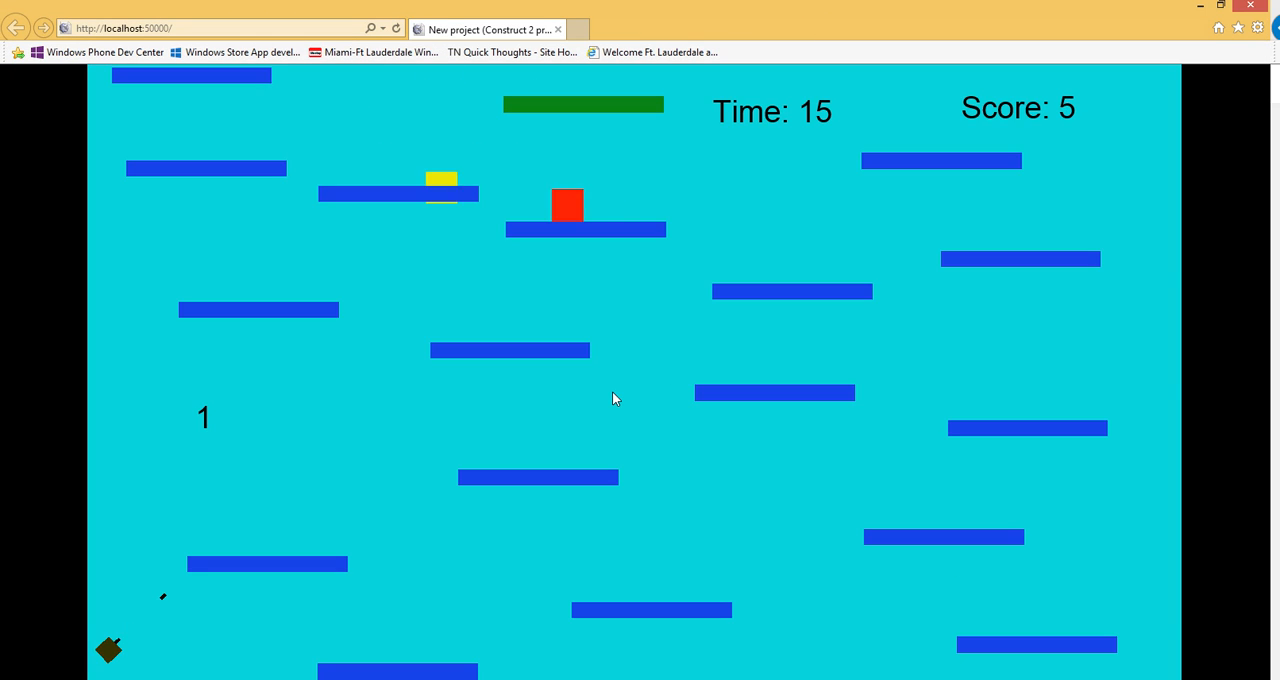
{"action": "key", "text": "Right"}
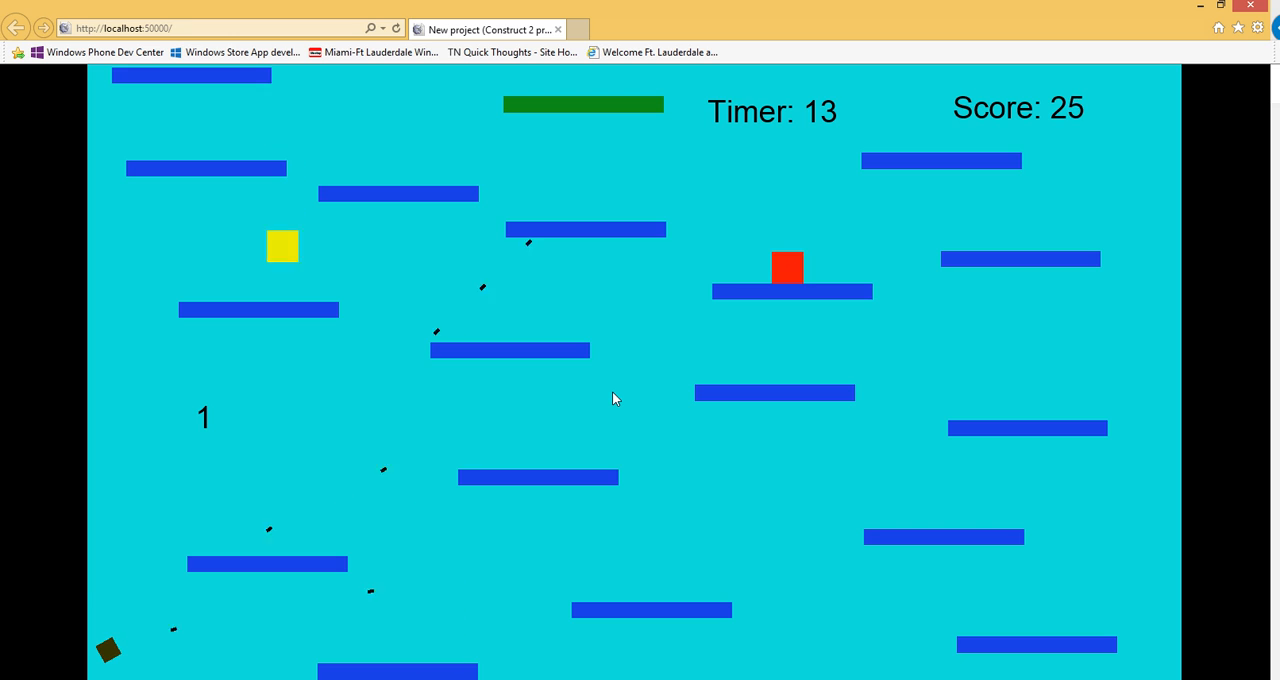
{"action": "key", "text": "Left"}
{"action": "key", "text": "Up"}
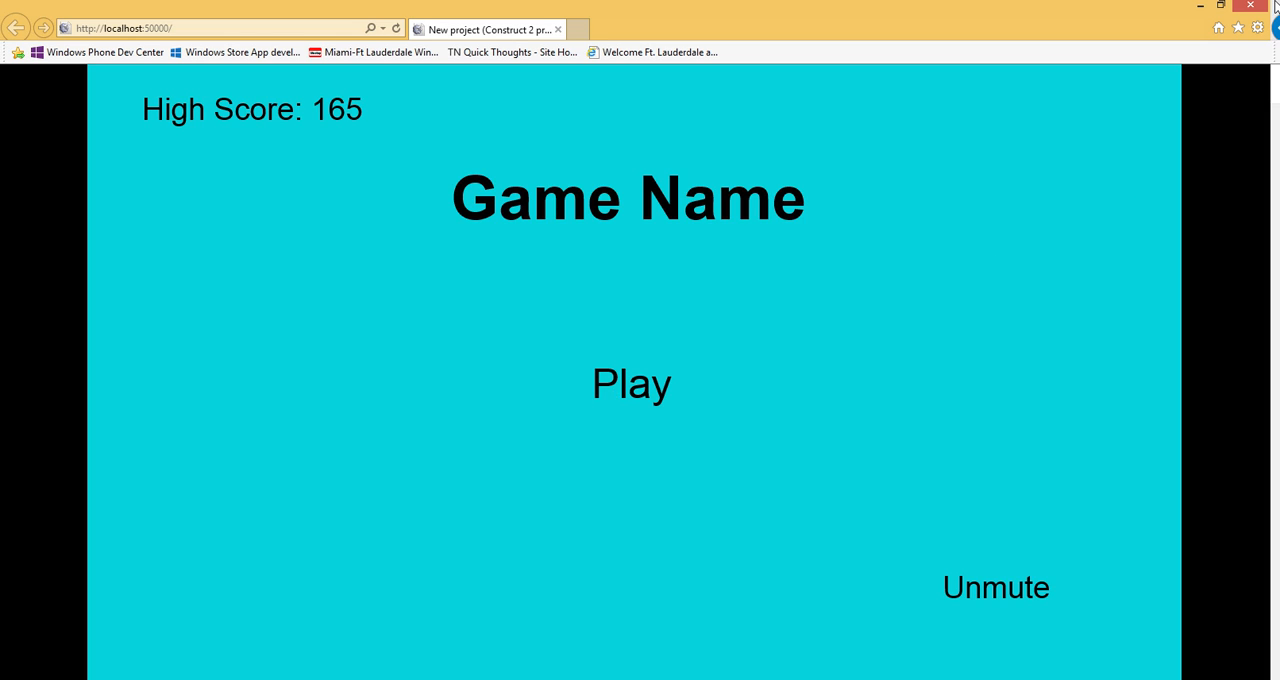
{"action": "left_click", "coordinate": [1197, 8]}
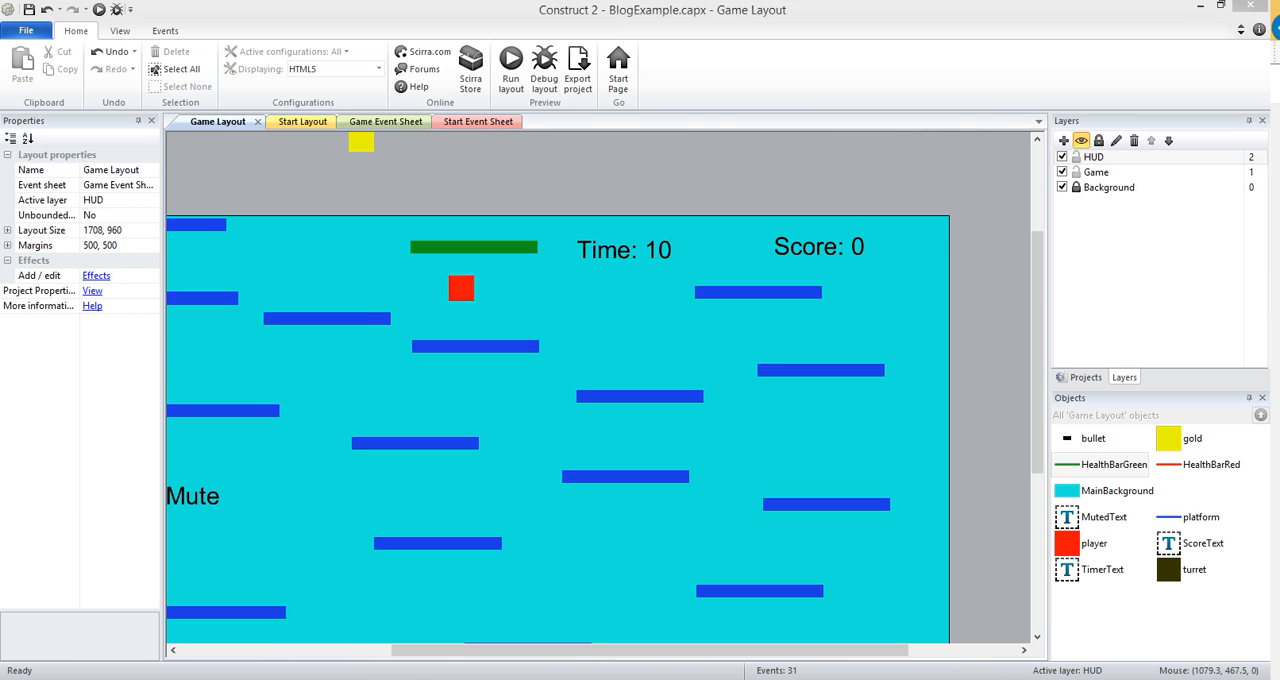
{"action": "left_click_drag", "start_coordinate": [436, 652], "coordinate": [392, 657]}
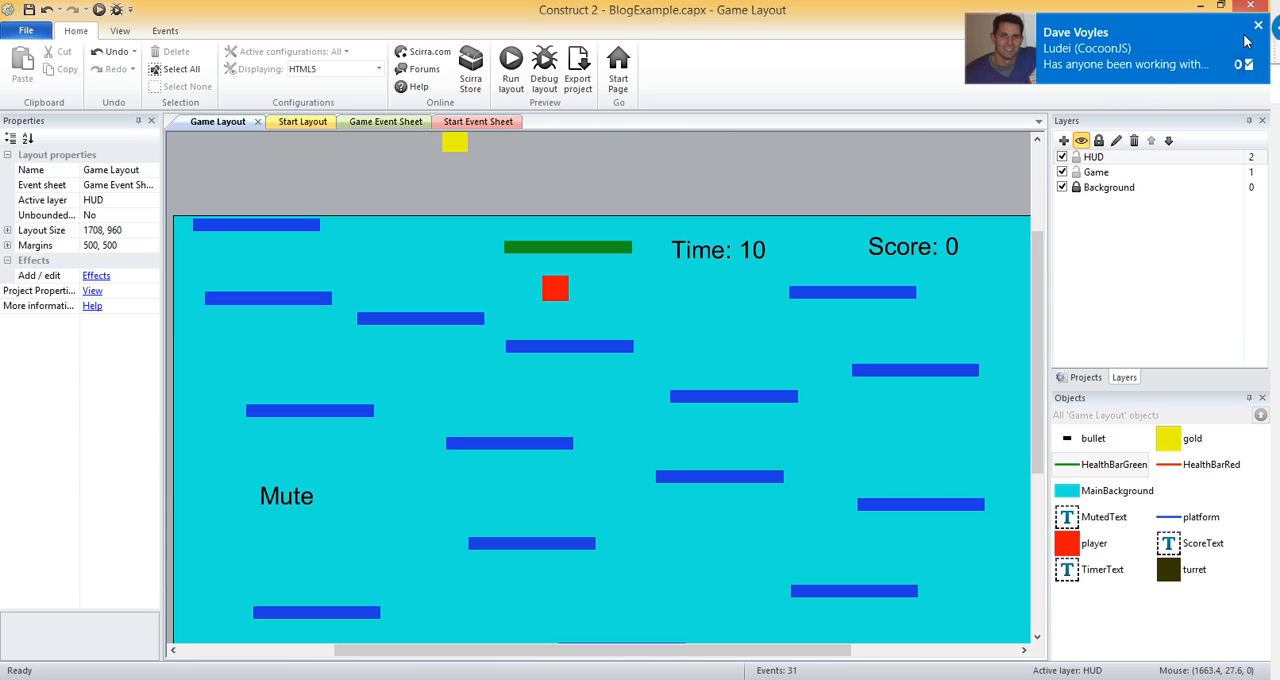
{"action": "left_click", "coordinate": [1260, 24]}
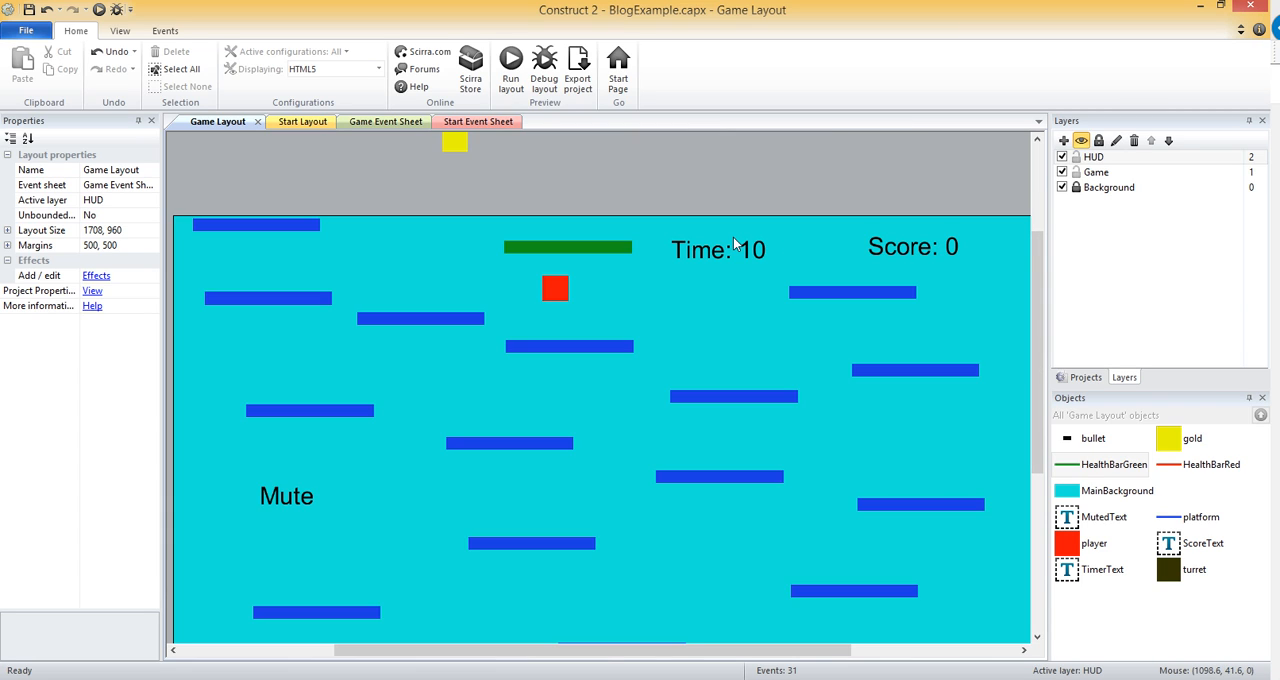